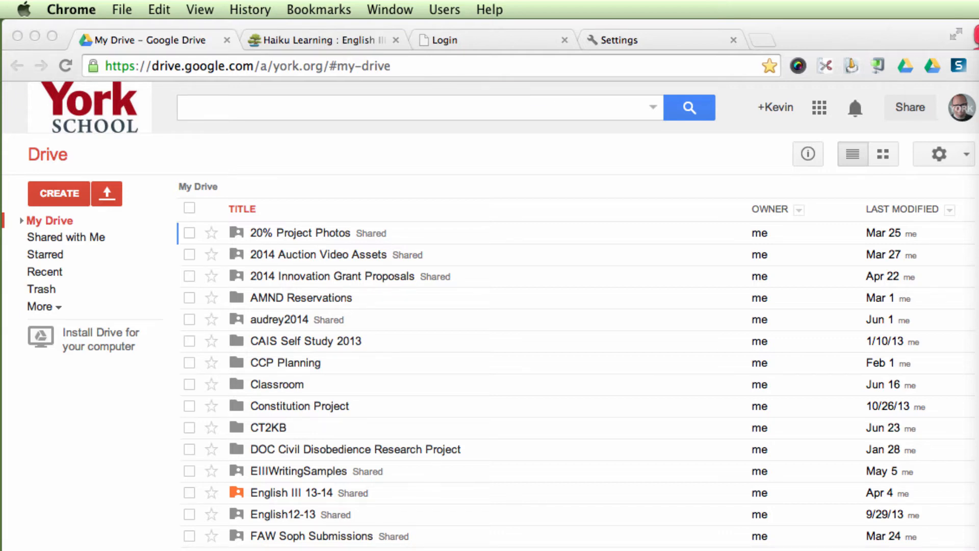
Step: Open classroom.google.com in a new browser tab
click(798, 39)
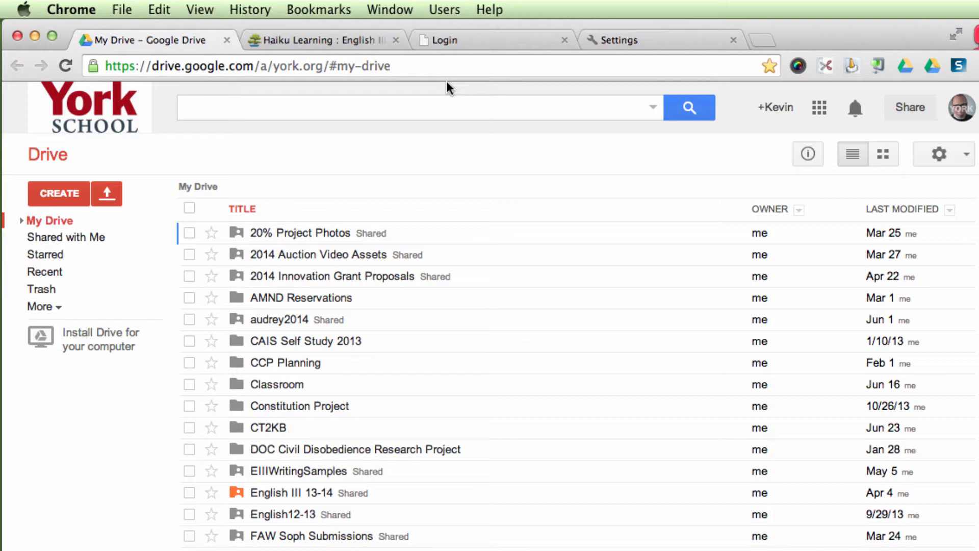
click(757, 41)
text(classroom.google.com)
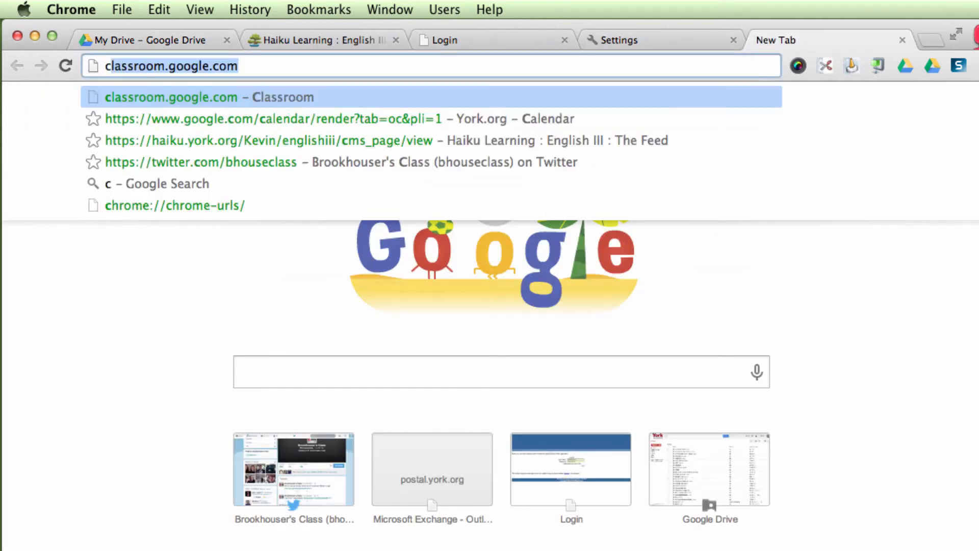
key(Right)
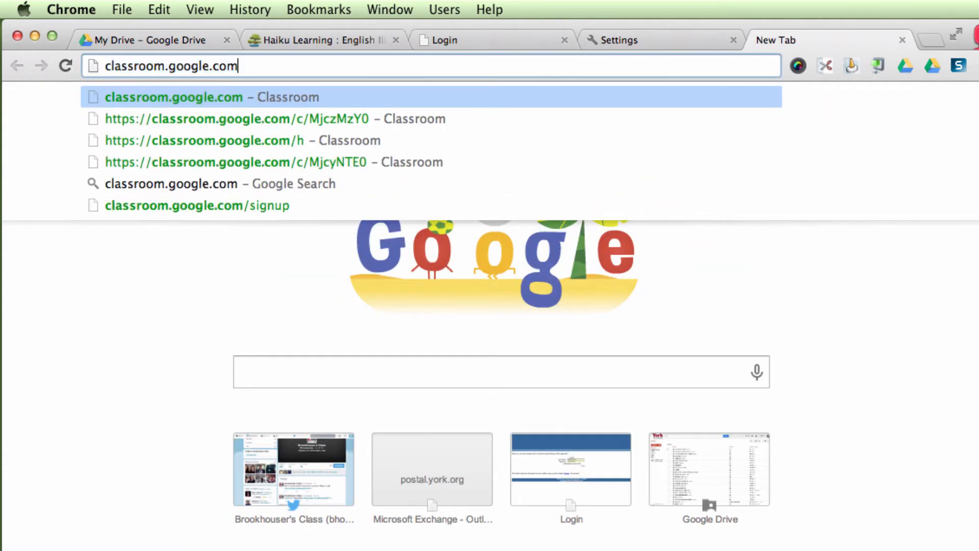
key(Return)
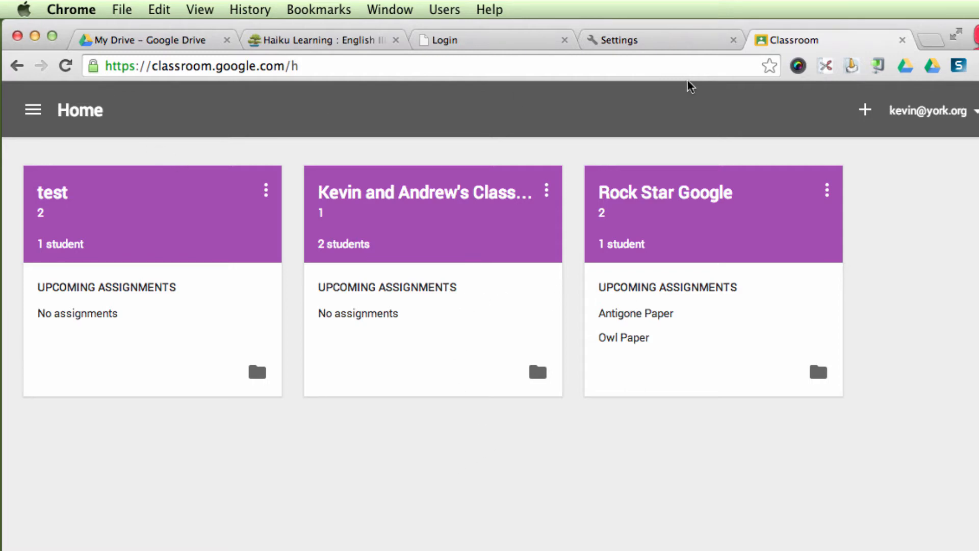
Step: Create a new class named Comp Sci 101 with section 3
click(865, 110)
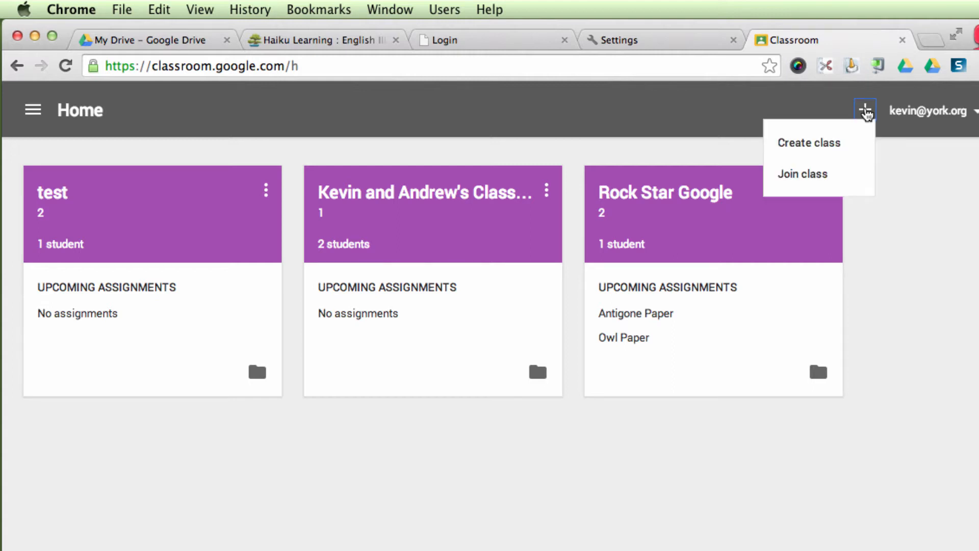
click(792, 145)
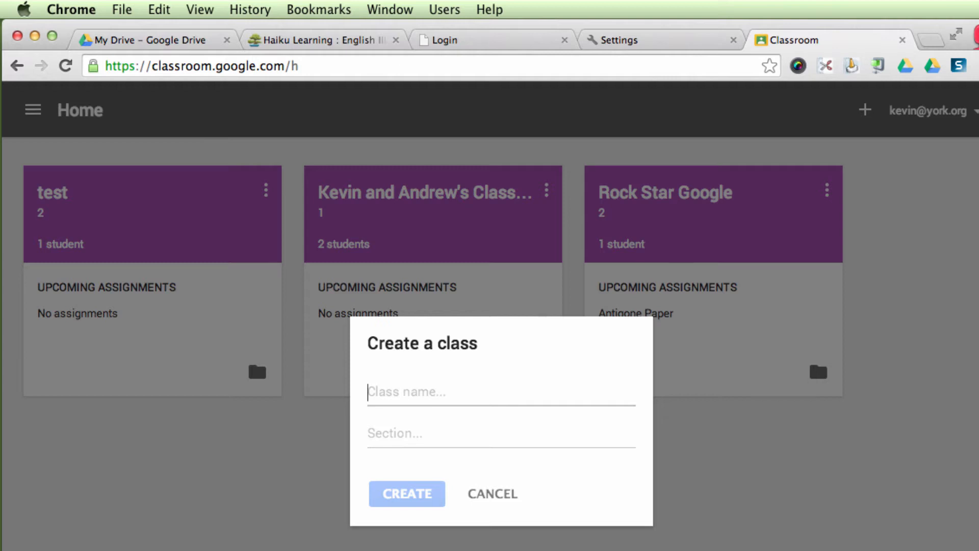
text(Comp Sci )
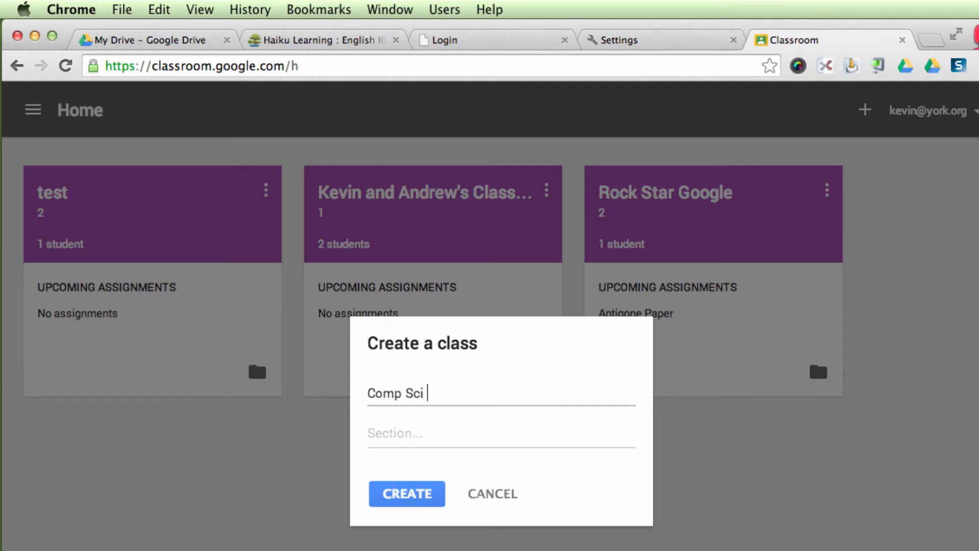
text(101)
click(457, 432)
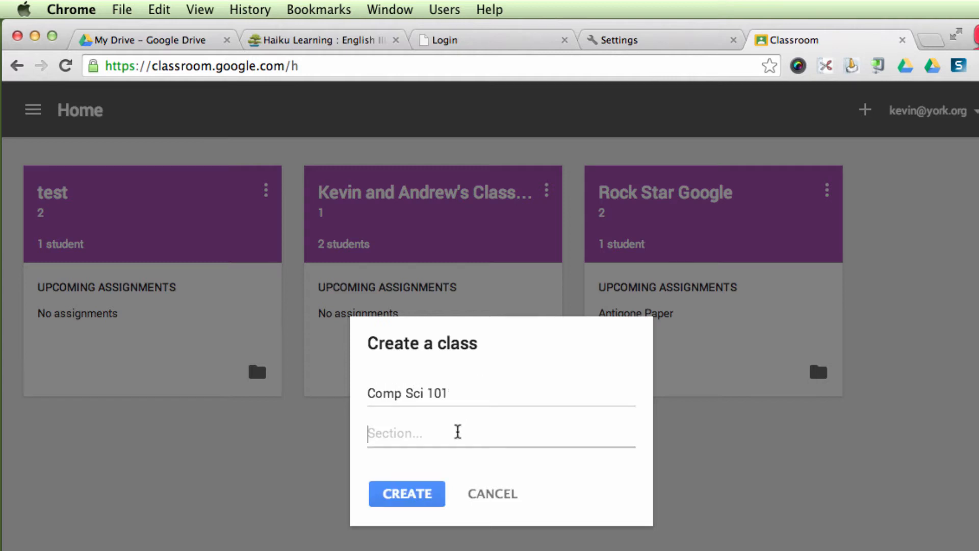
text(3)
click(410, 496)
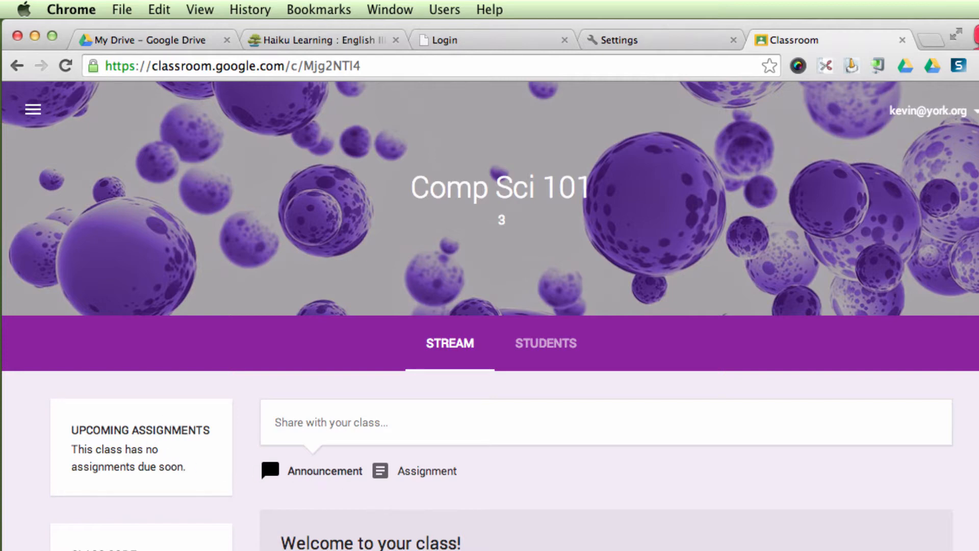
Step: Write the announcement "Check out this video about Android App Inventor" in the Comp Sci 101 stream
click(351, 424)
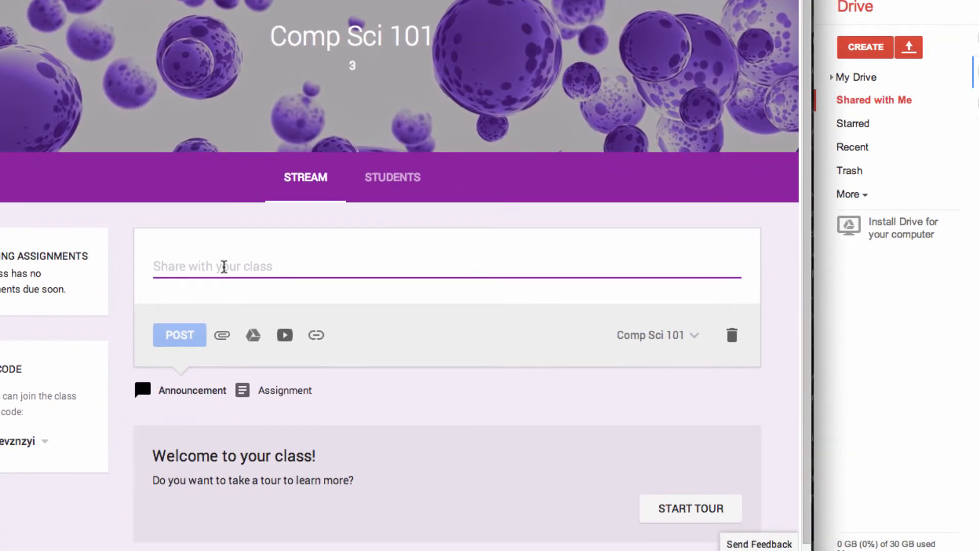
text(Check o)
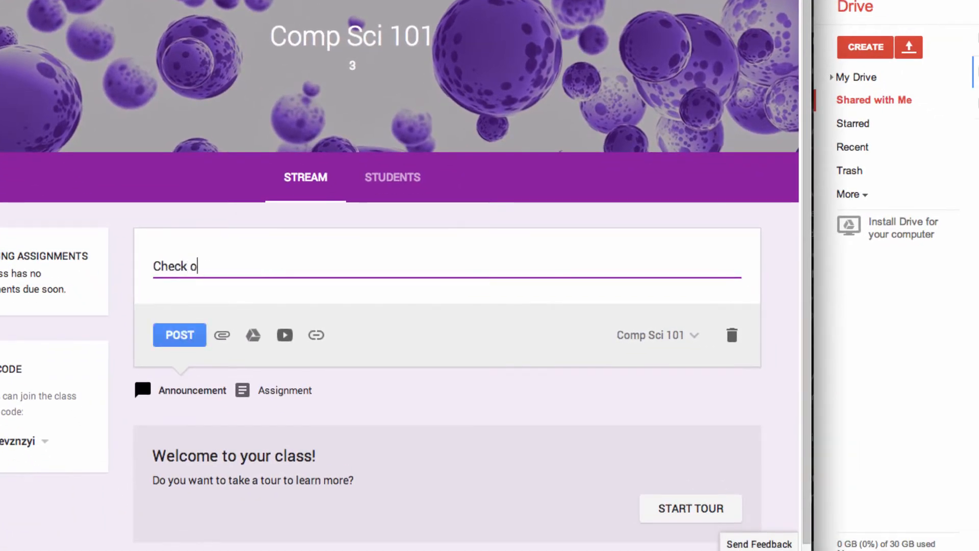
text(ut this video abou)
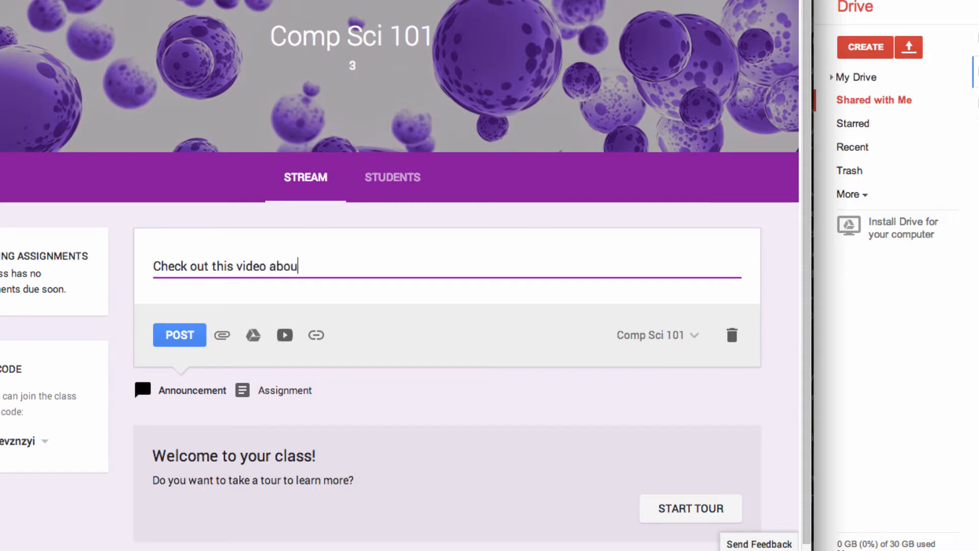
text(t Android Ap)
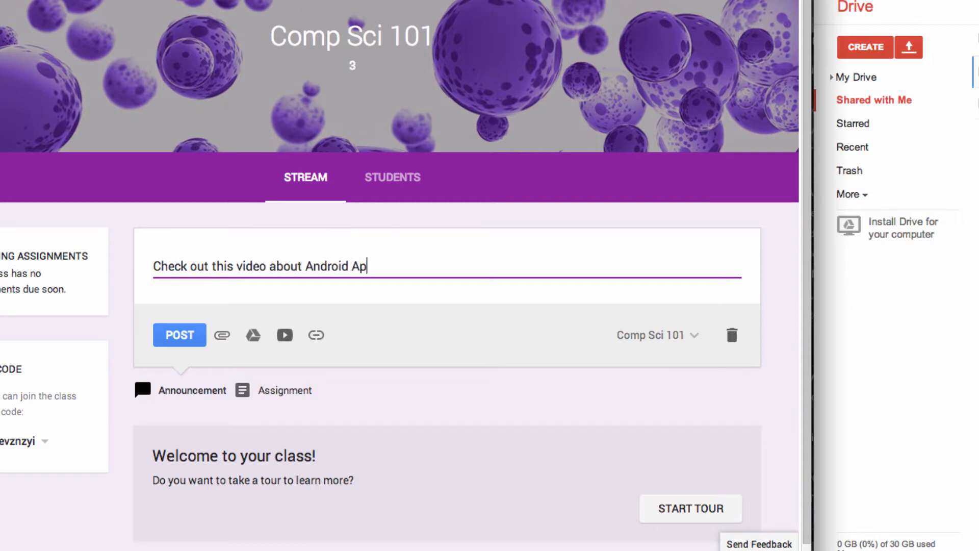
text(p Inventor)
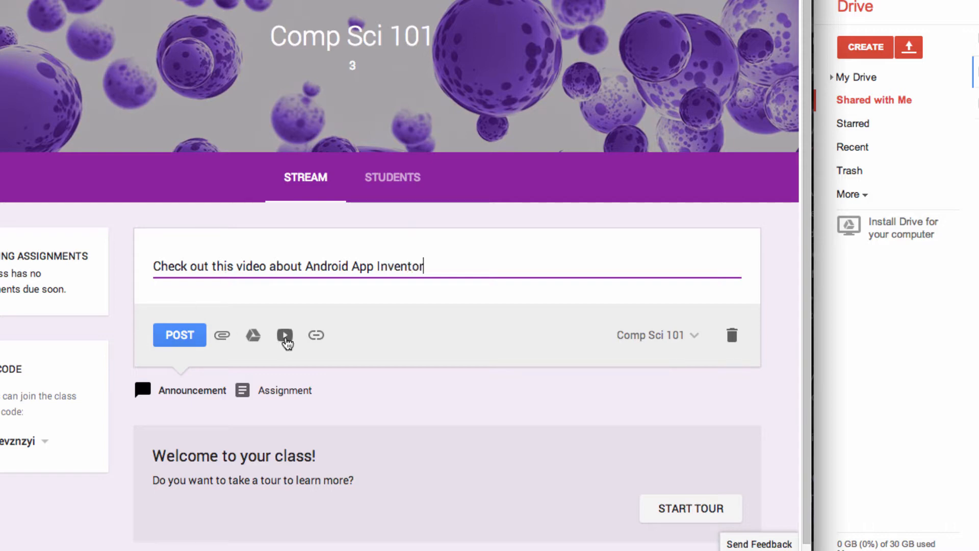
Step: Search YouTube for "app inventor hello purr", attach the App Inventor: Hello Purr Tutorial video to the announcement and post it
click(285, 335)
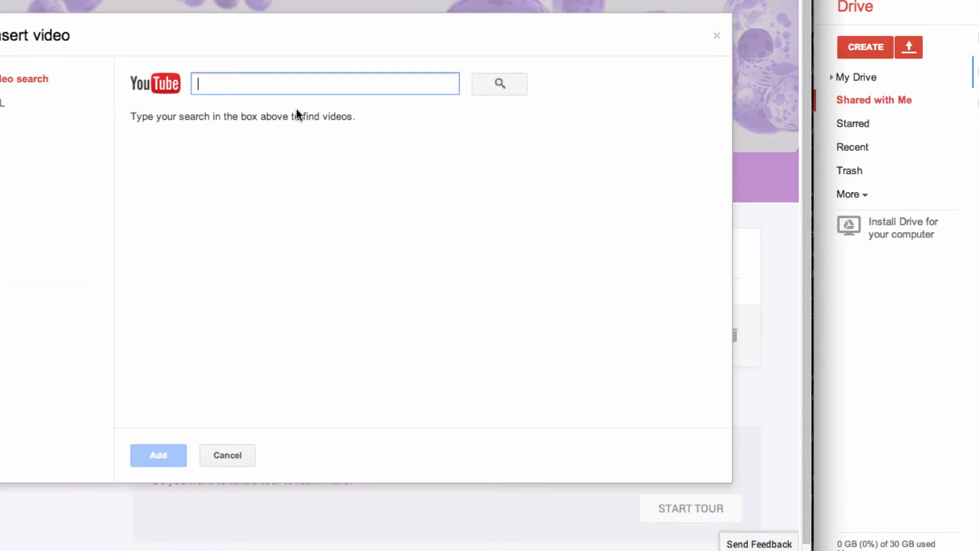
text(ap)
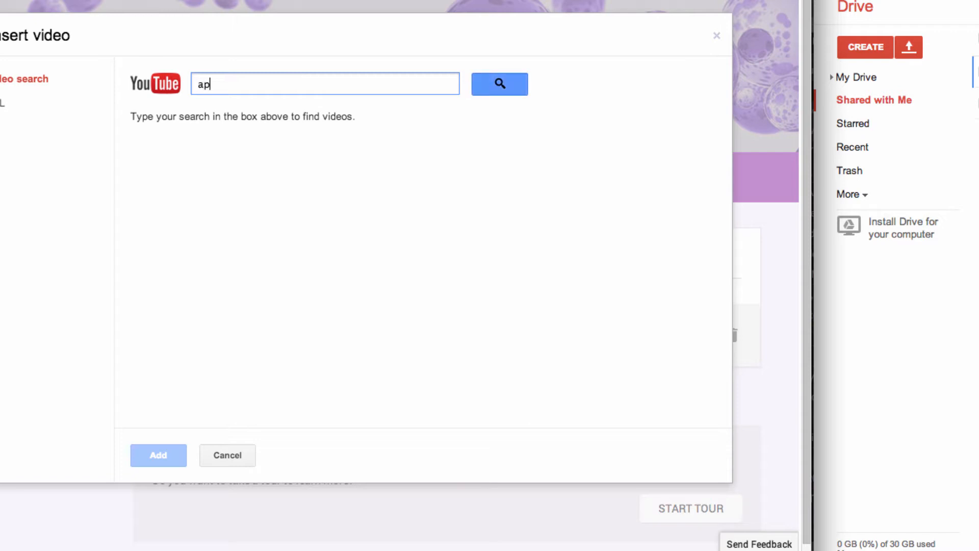
text(p inventor hello purr)
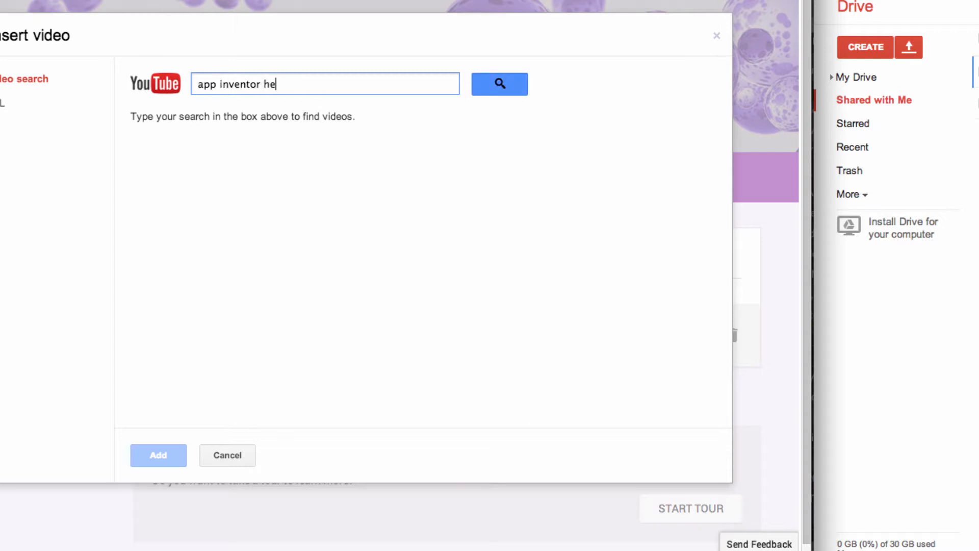
key(Return)
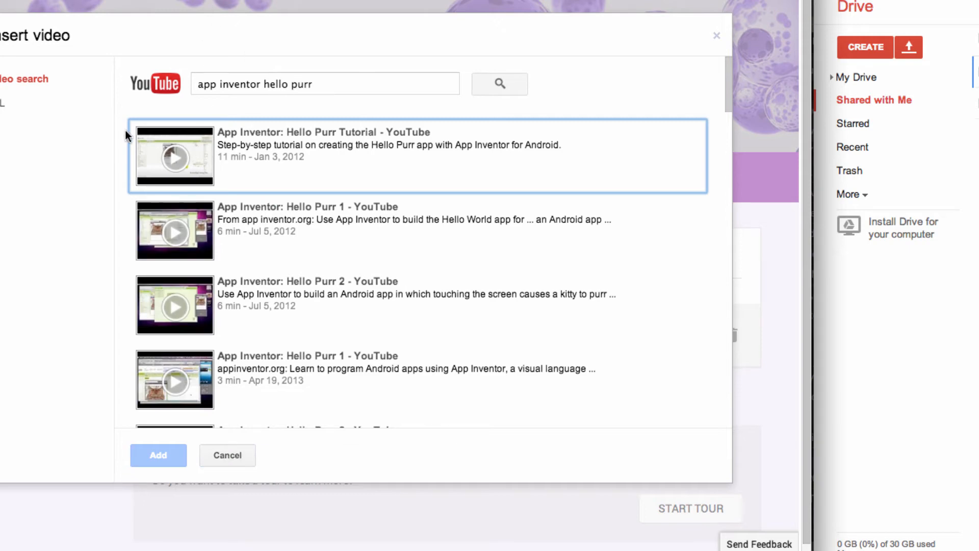
click(148, 154)
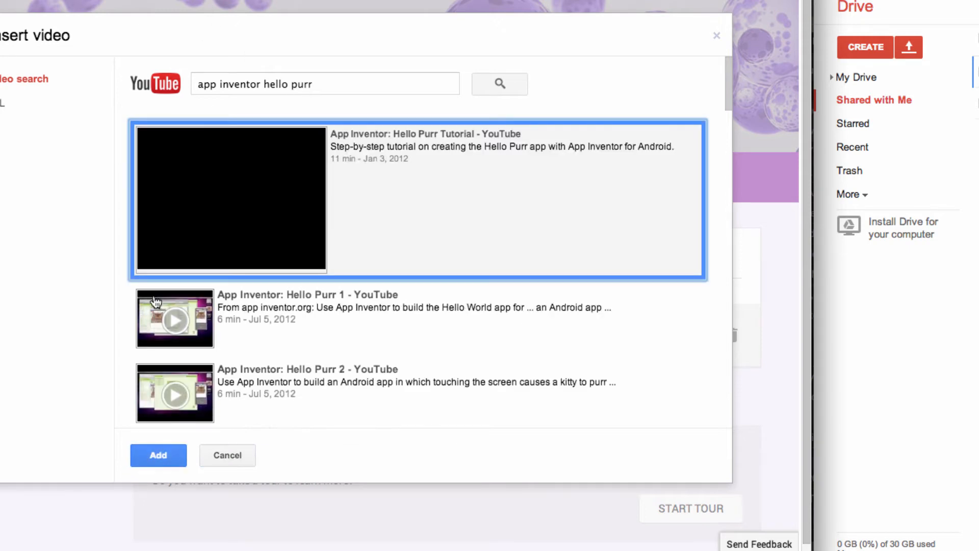
click(144, 460)
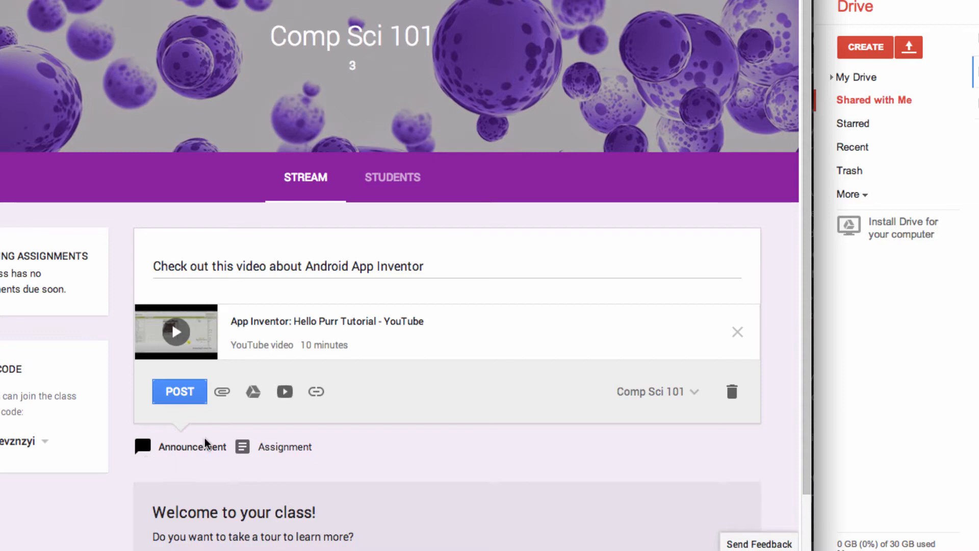
click(177, 398)
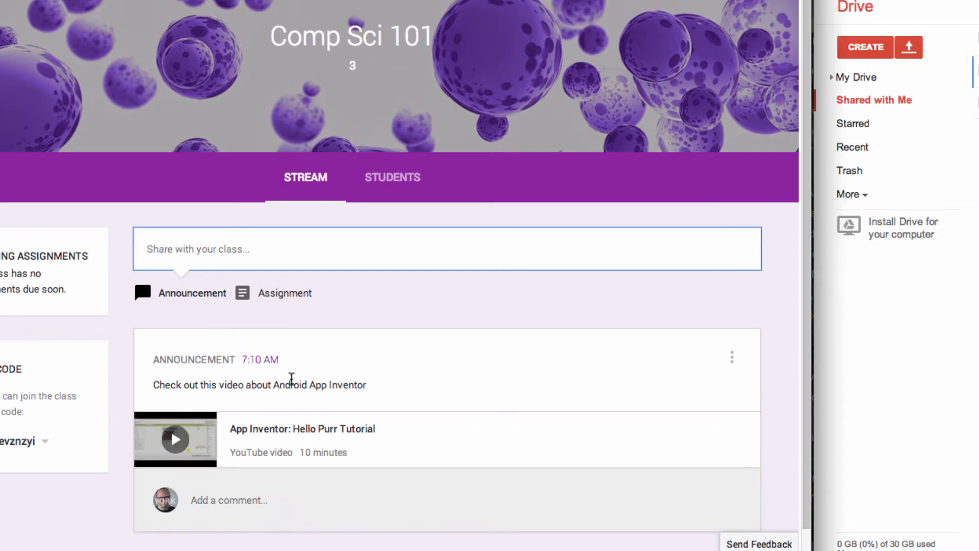
Step: View the available actions for the posted announcement and open its comment field
scroll(246, 361, down, 1)
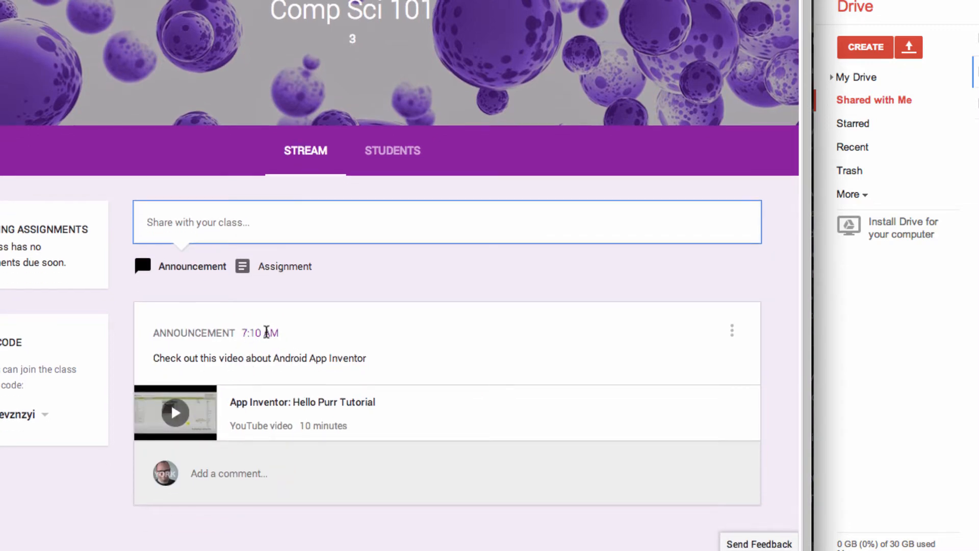
click(732, 331)
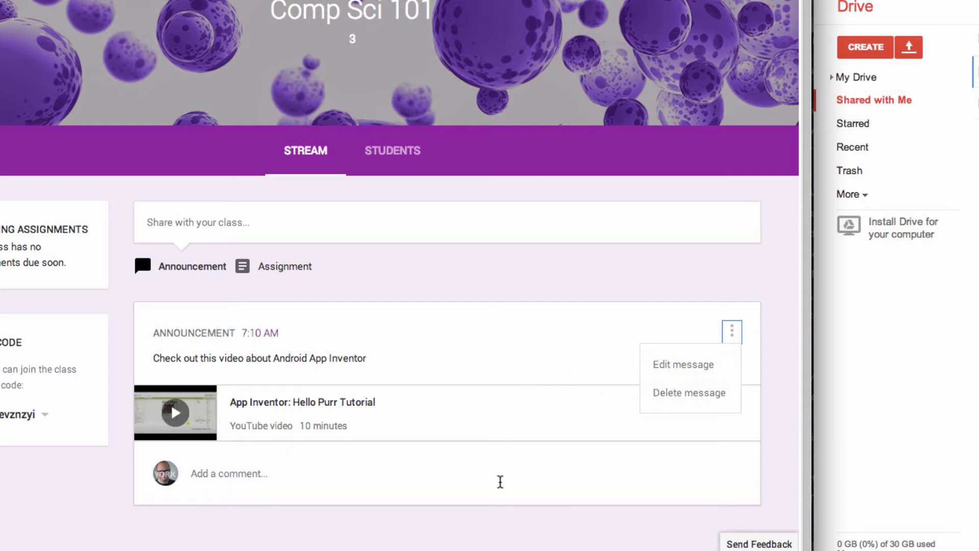
click(498, 494)
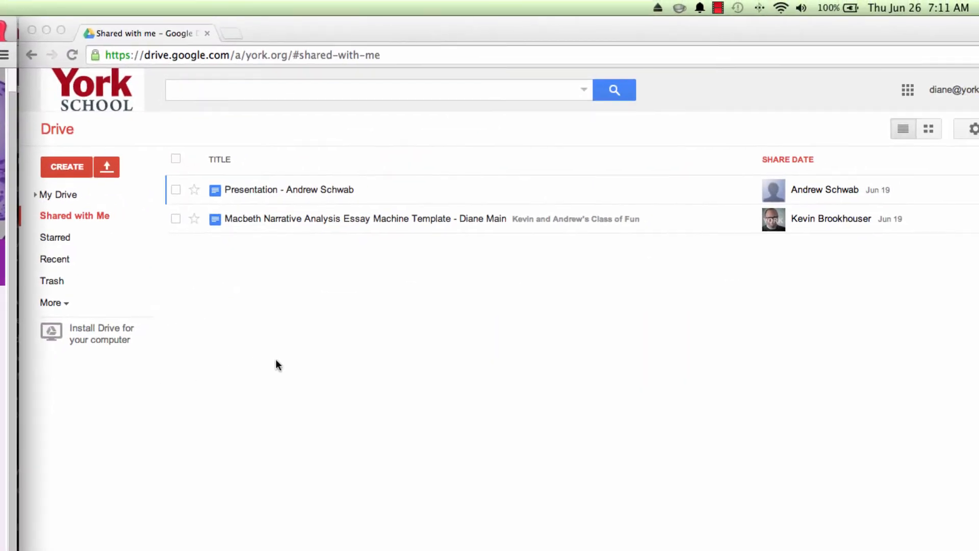
Step: Switch to the student's browser window, load classroom.google.com there and dismiss the Class folder in Drive tip
click(276, 360)
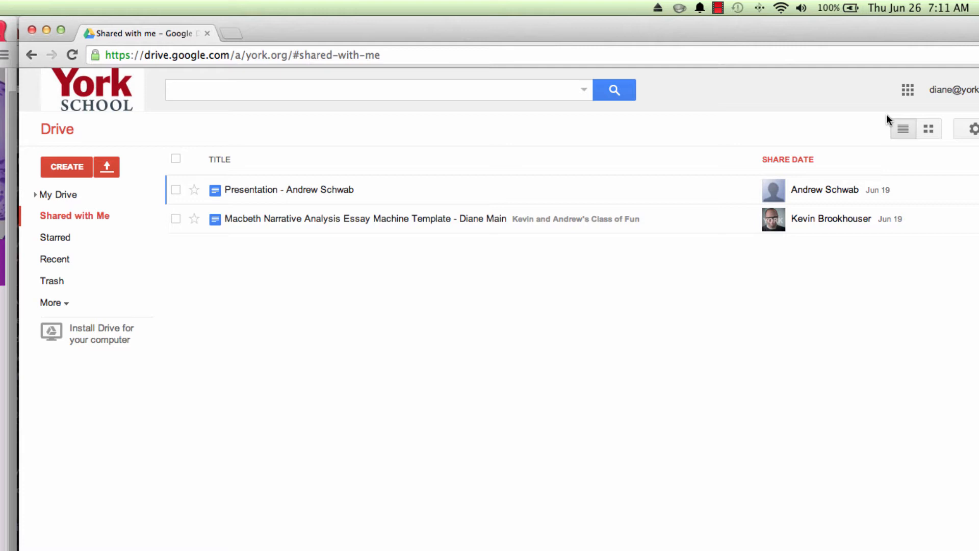
click(280, 55)
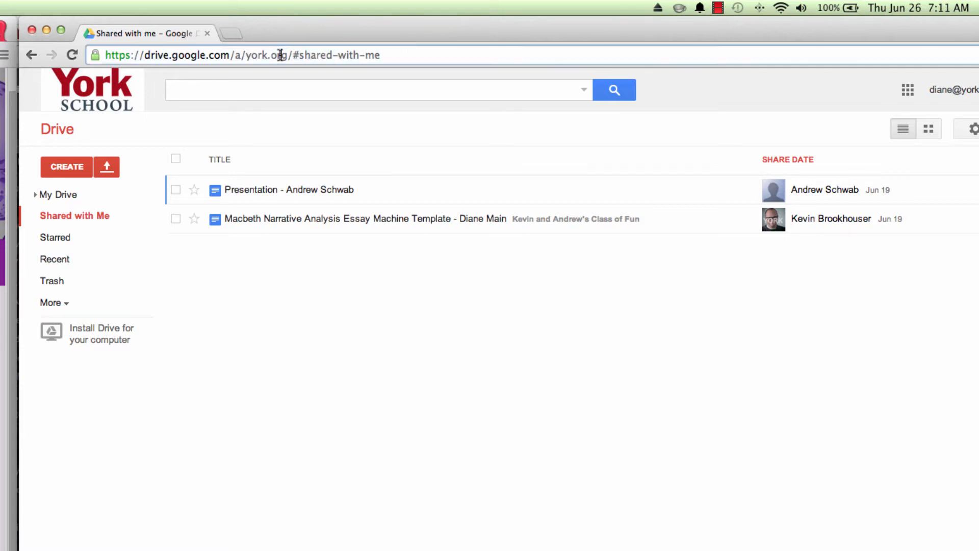
key(super+a)
text(classroom.google.com)
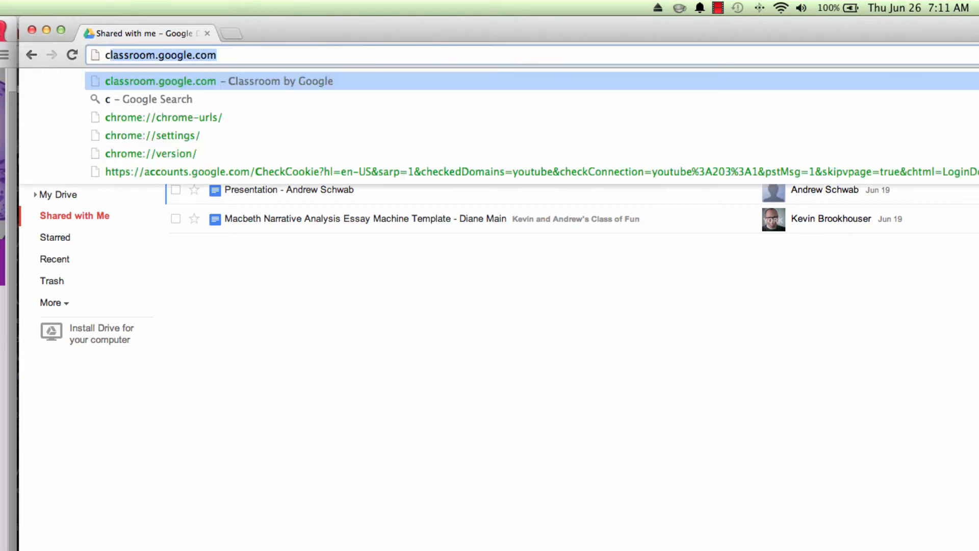
key(Return)
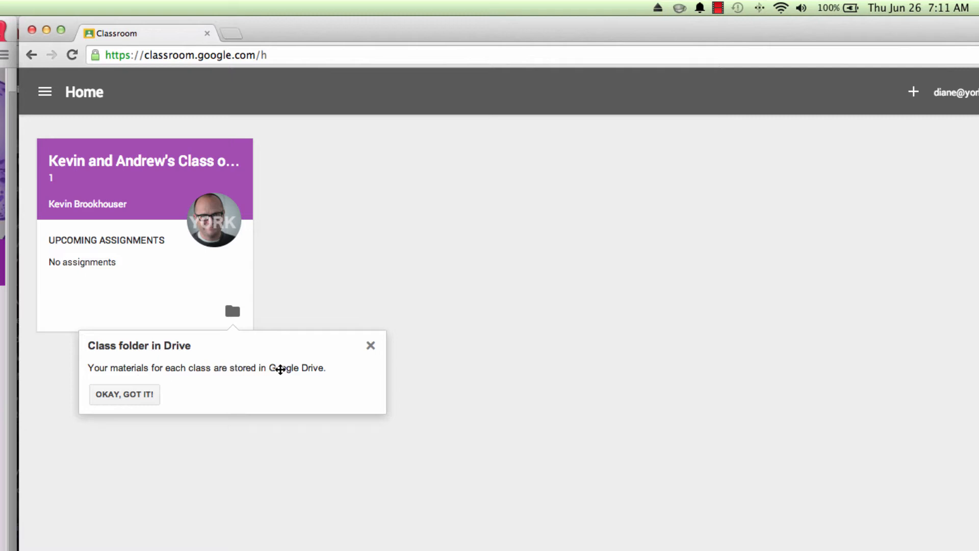
click(127, 396)
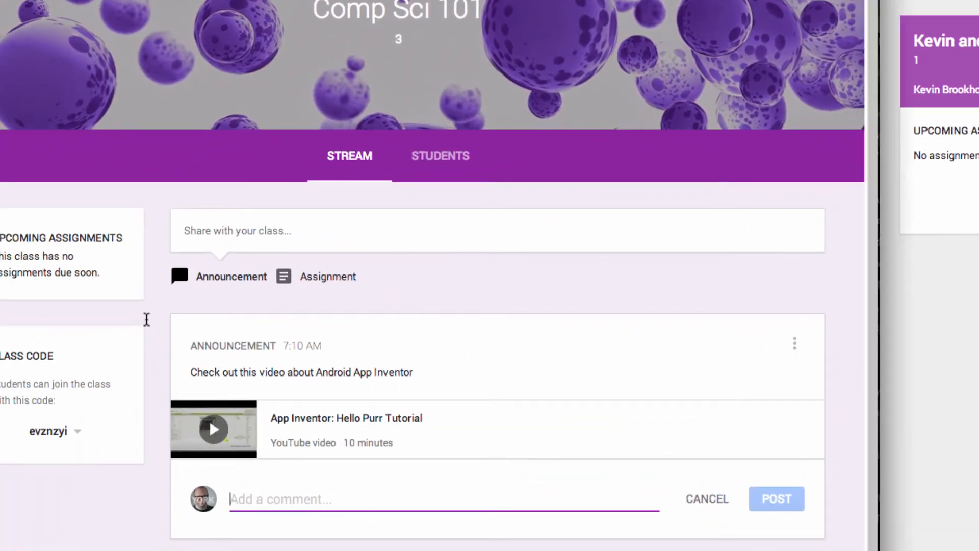
Step: In the teacher's window, open the Comp Sci 101 student roster and view the contact picker for adding students, closing it without a selection
click(445, 157)
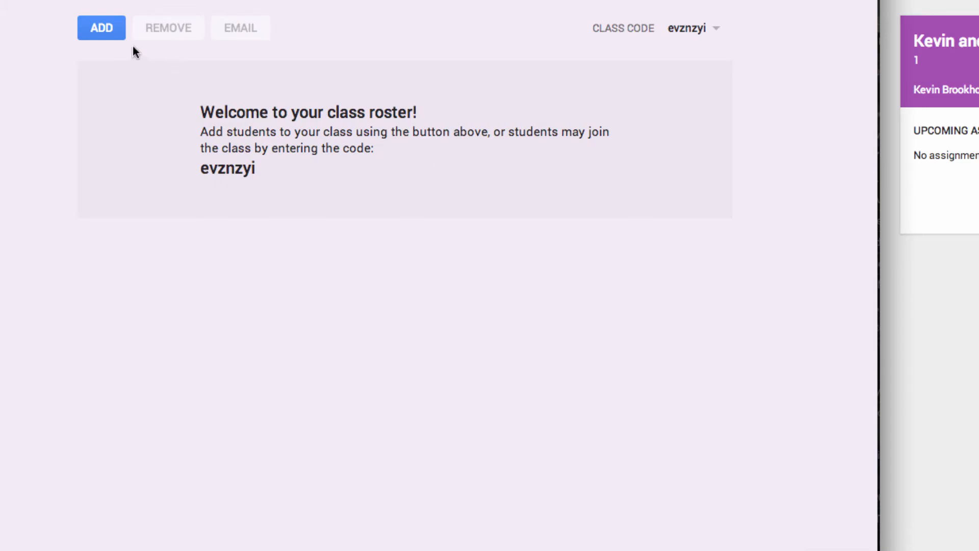
click(90, 31)
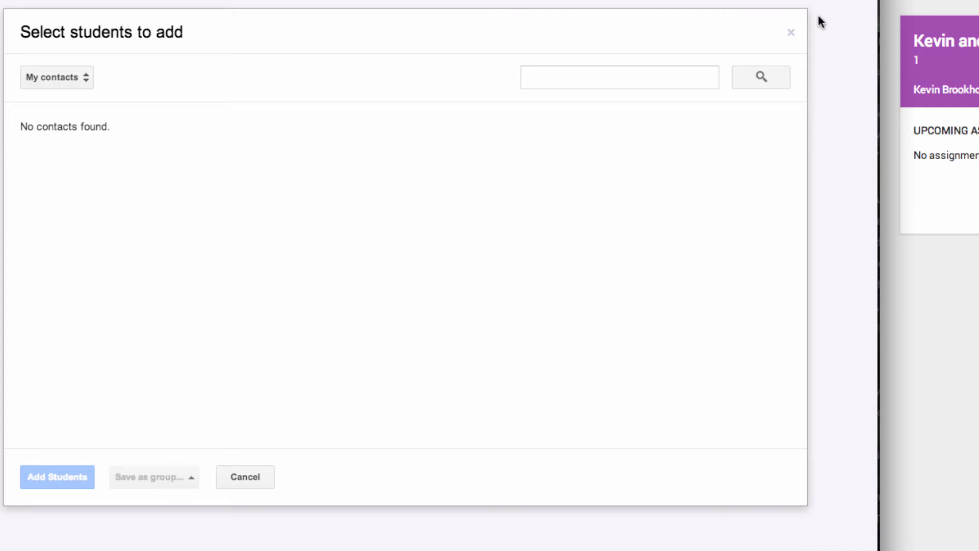
click(791, 34)
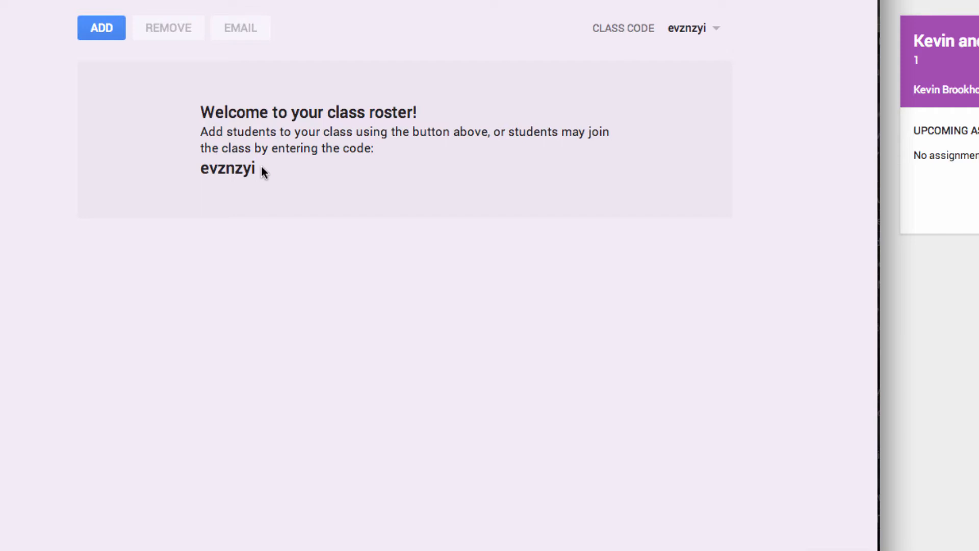
Step: Copy the class code from the Comp Sci 101 roster and join the class with it in the student's browser window
drag(259, 173, 200, 168)
key(super+c)
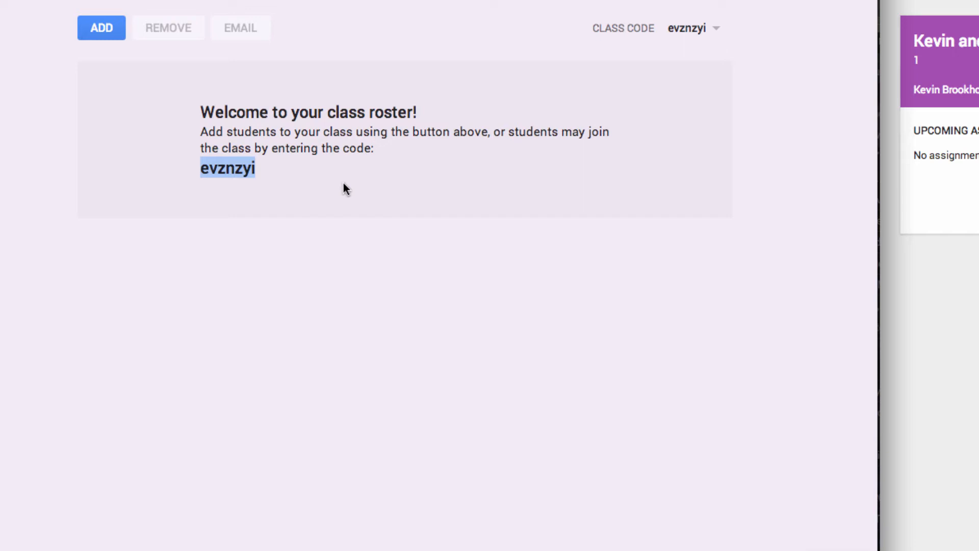
key(super+grave)
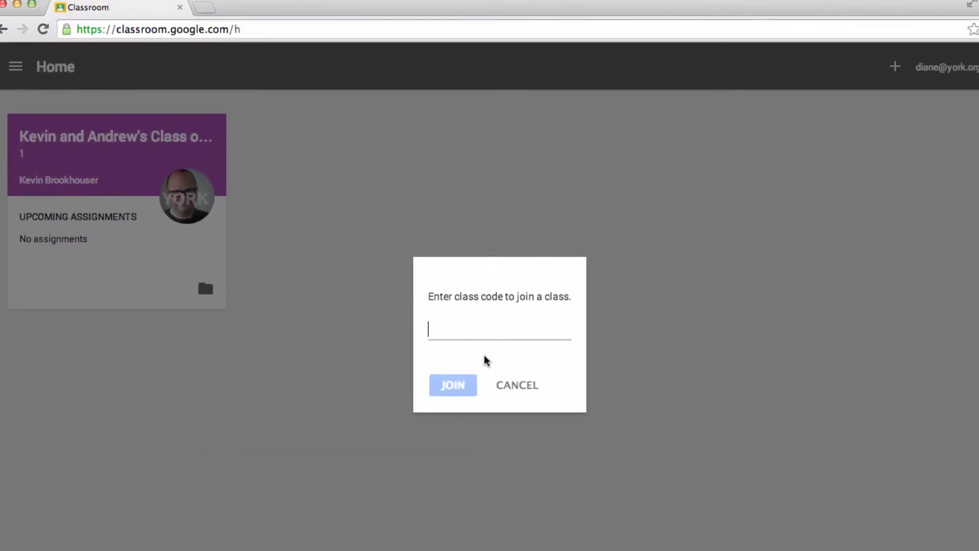
click(477, 328)
key(super+v)
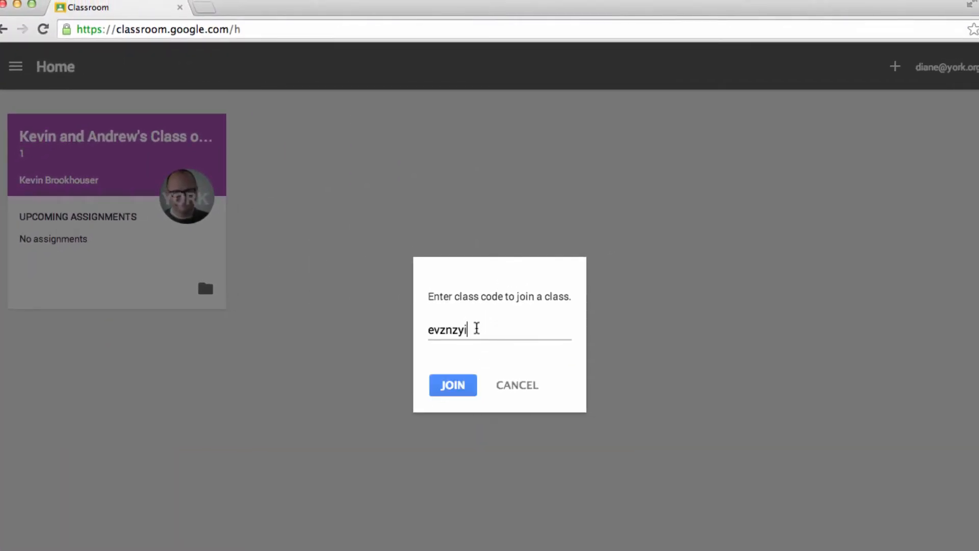
click(456, 387)
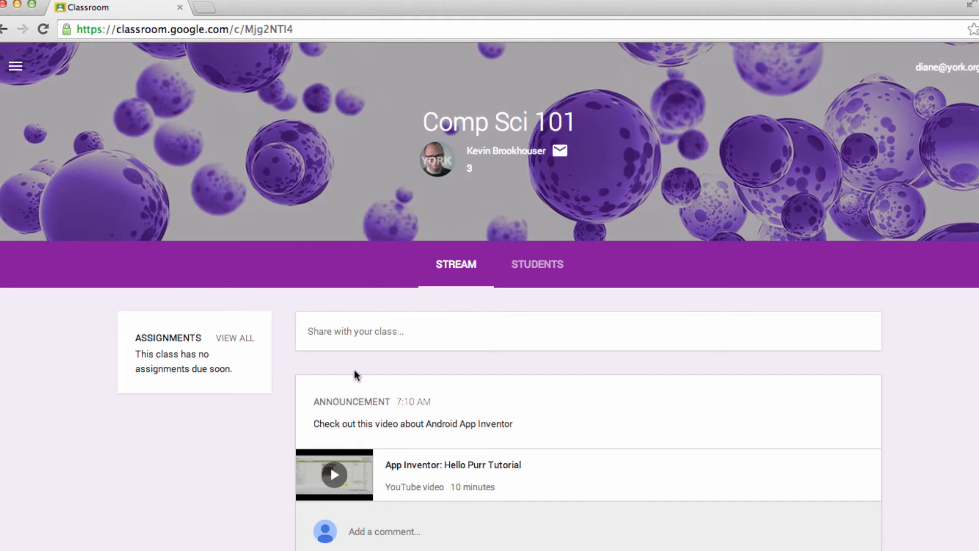
Step: As the student, post the comment "Already made my first app! Woo hoo!" on the App Inventor video announcement
click(390, 537)
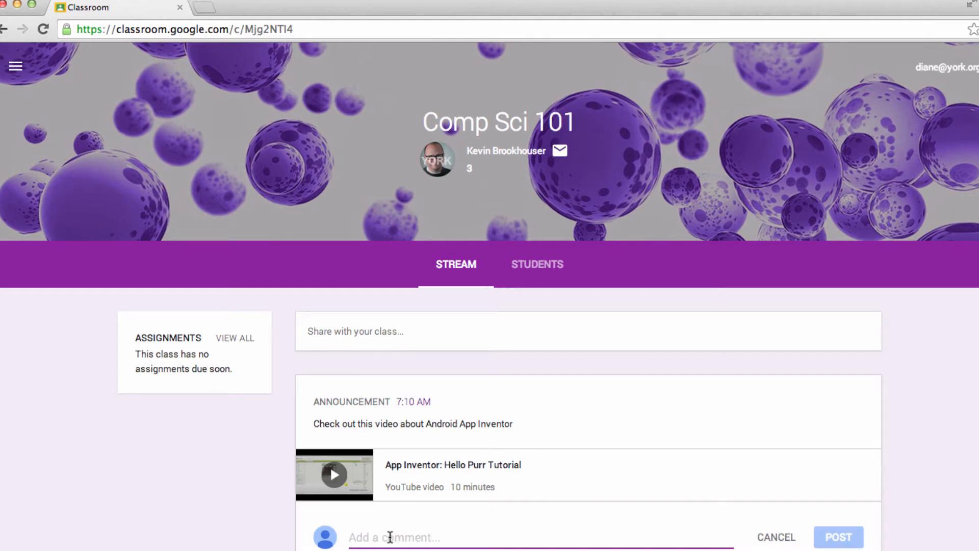
text(Already ma)
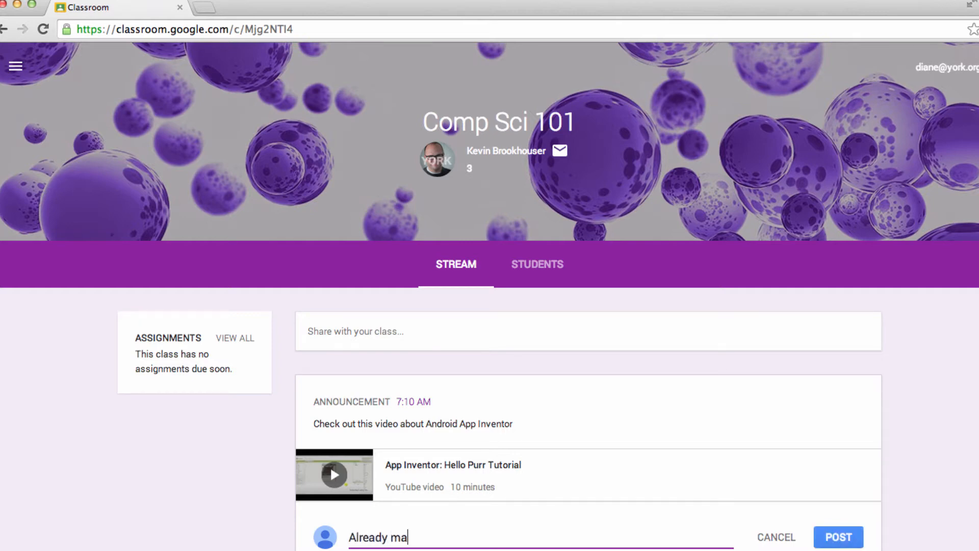
text(de my first app)
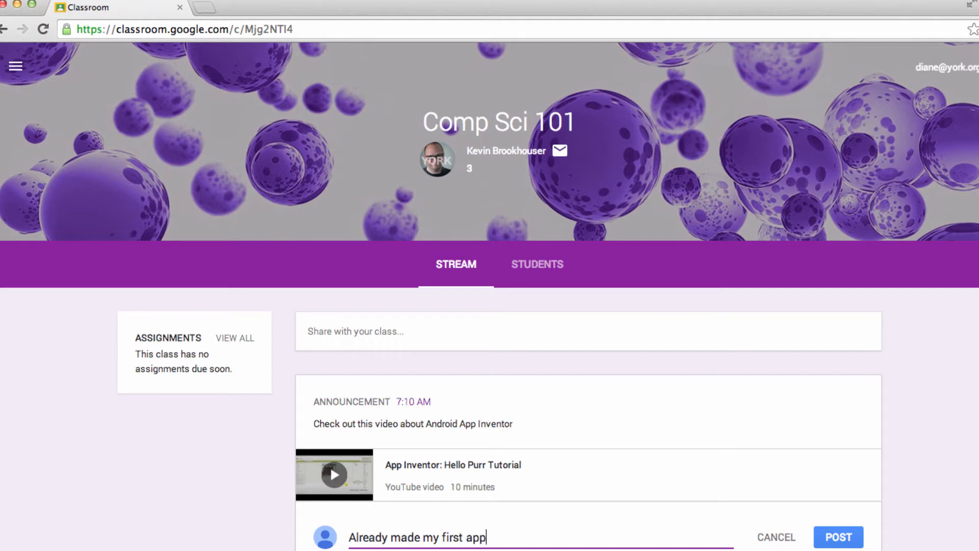
text(! Woo hoo!)
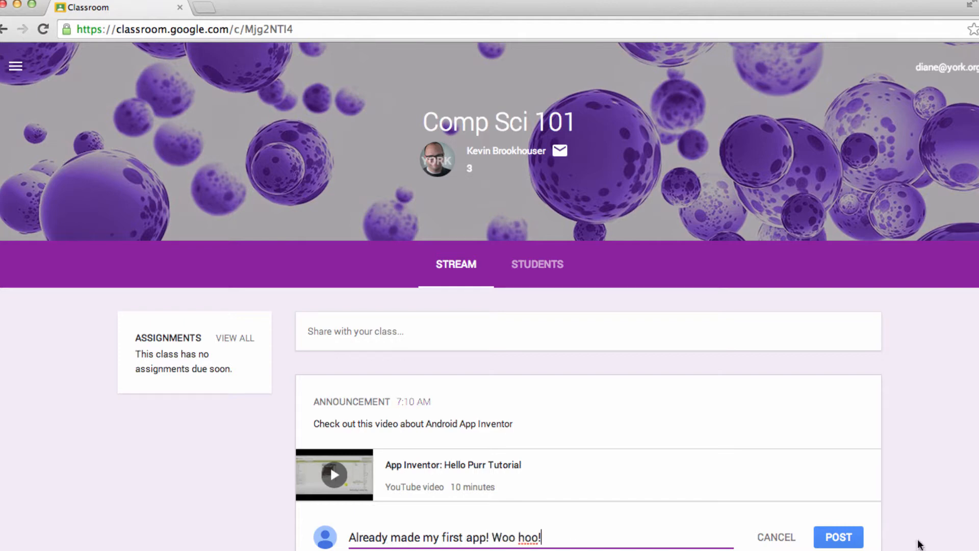
click(830, 540)
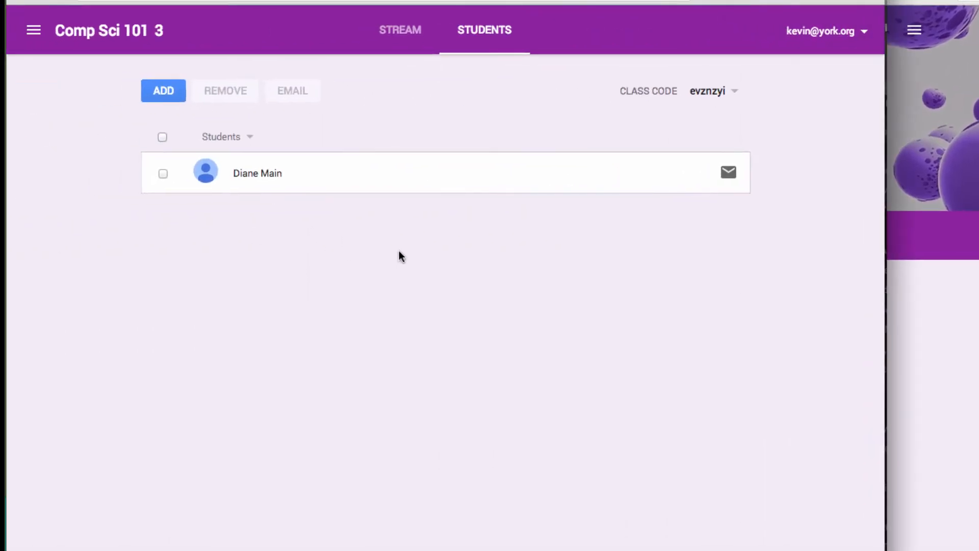
Step: In the teacher's window, review the student's comment in the class stream and check the student roster
click(393, 31)
scroll(386, 353, down, 2)
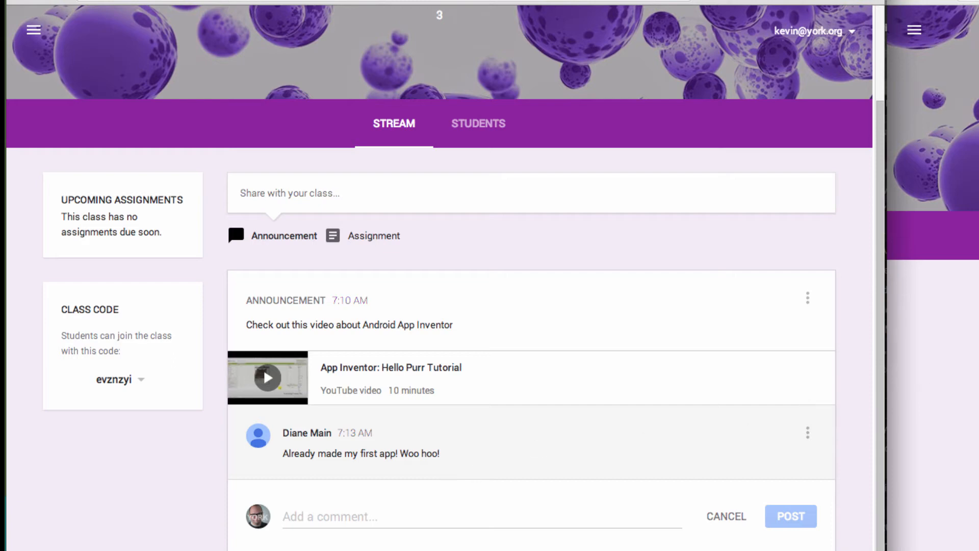
click(482, 126)
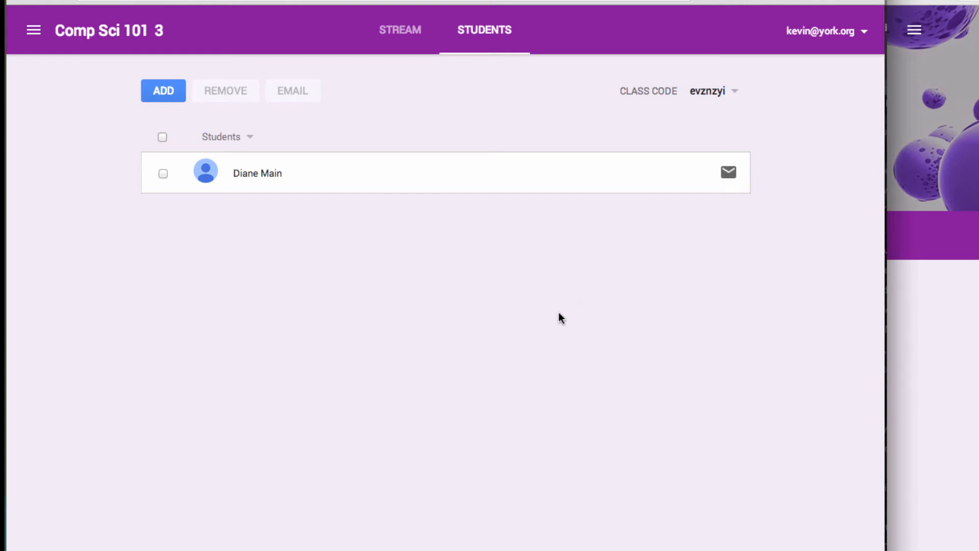
Step: Start a class stream assignment titled "Paper on this history of programming." with the due date Jun 30, 2014
click(420, 31)
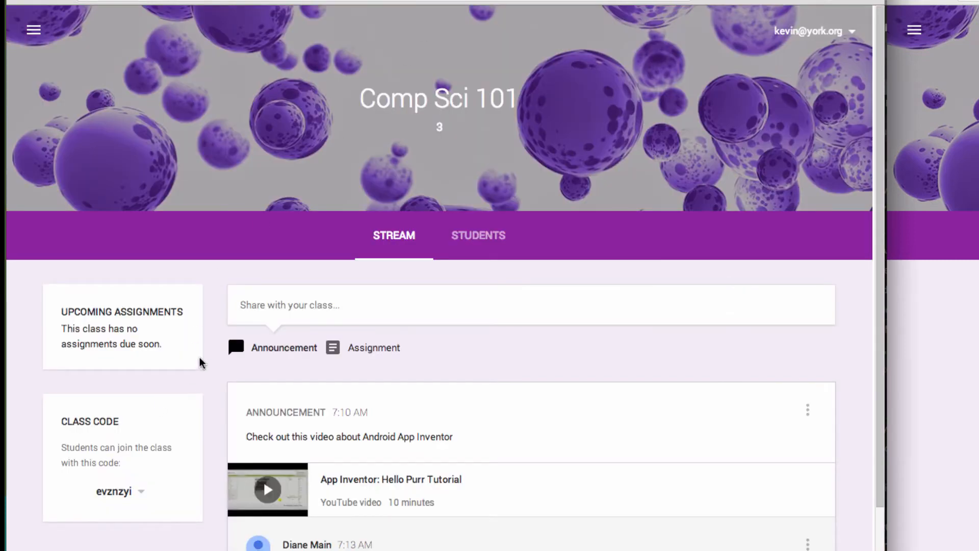
click(380, 352)
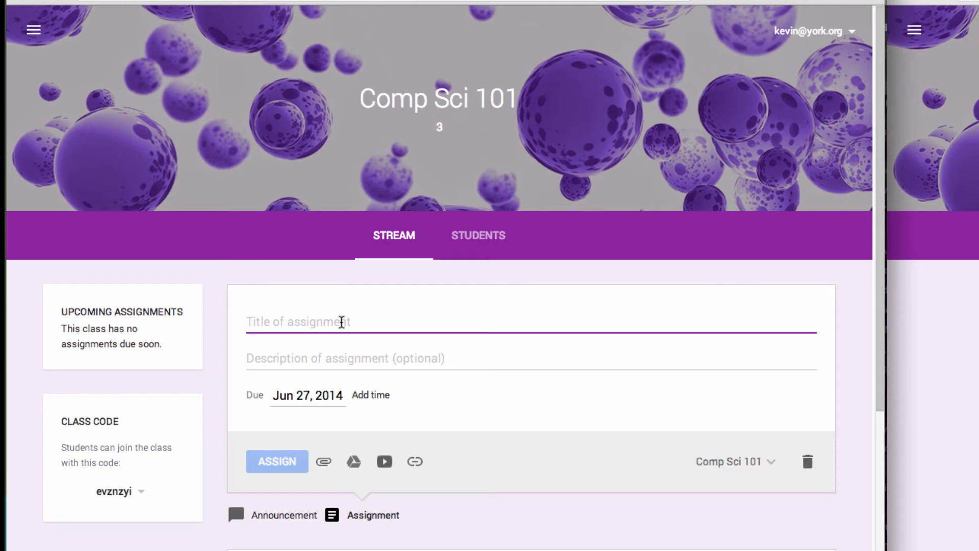
text(Paper )
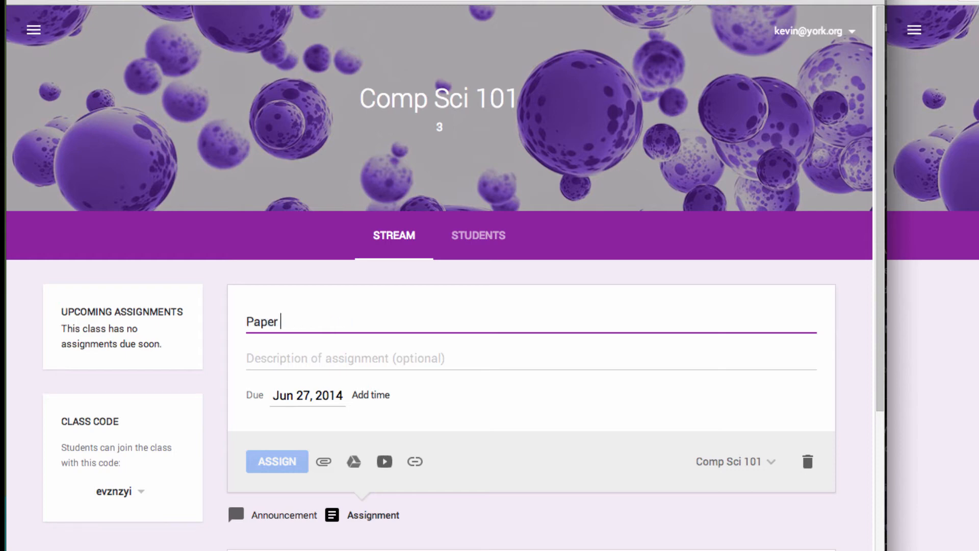
text(on this history)
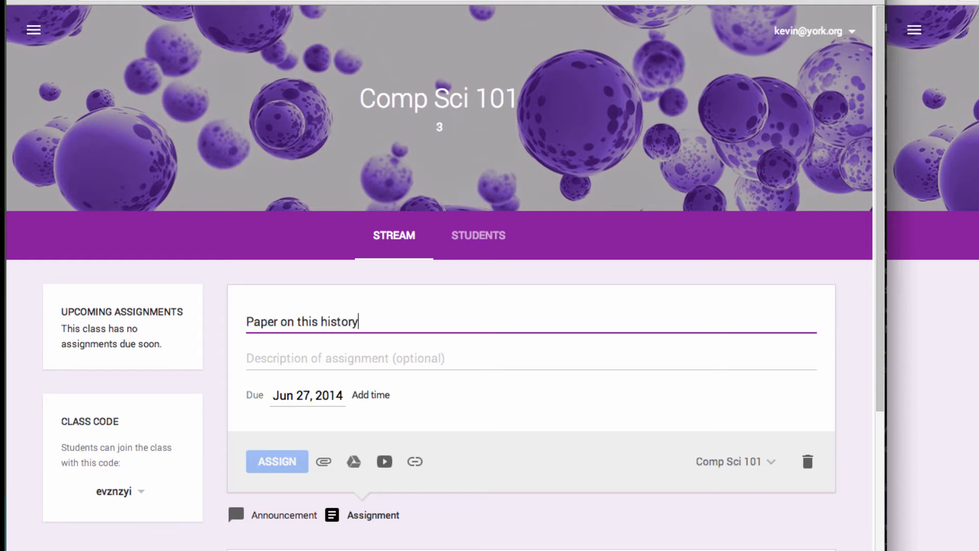
text( of programming.)
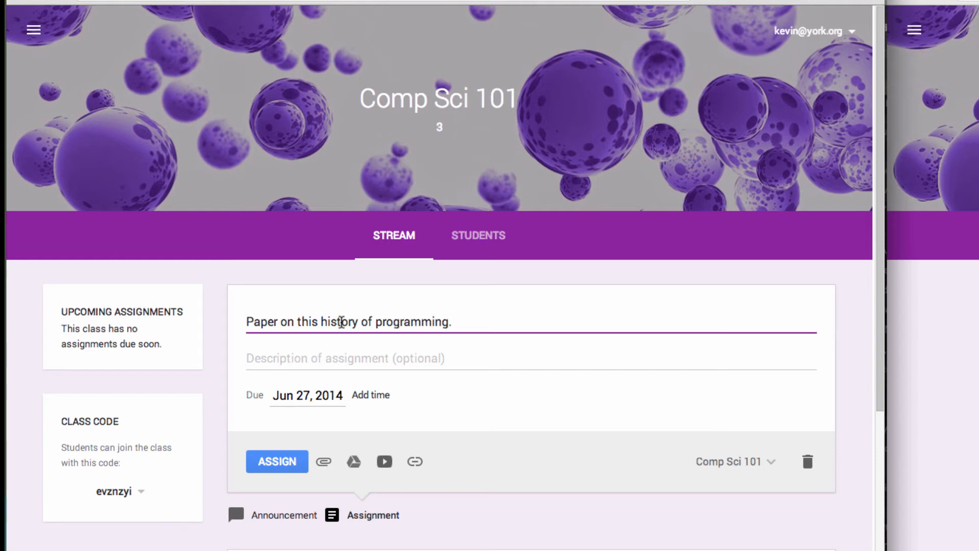
click(308, 397)
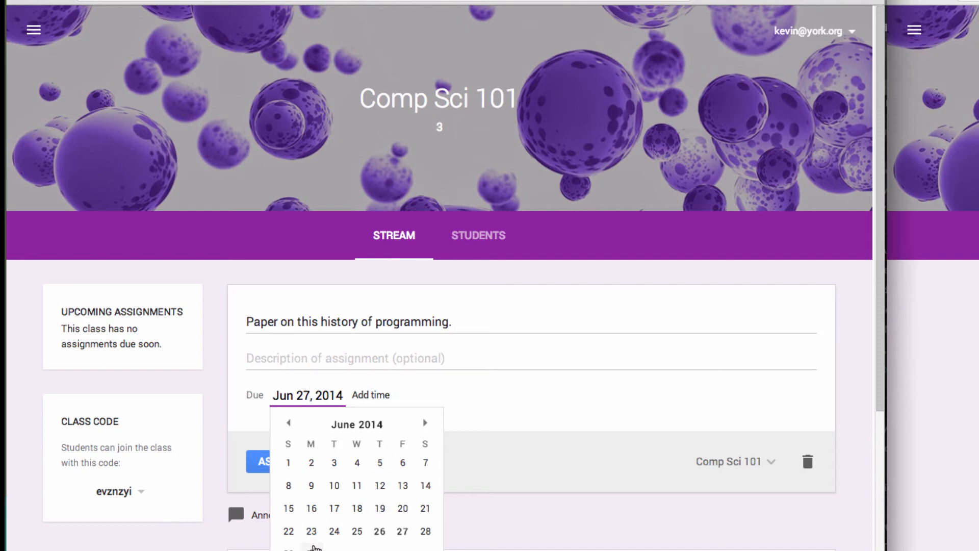
click(312, 549)
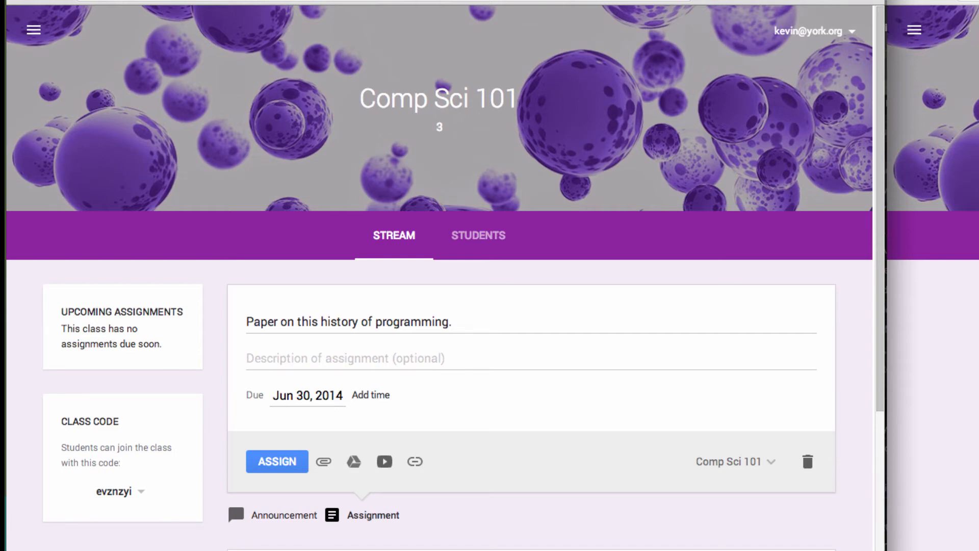
Step: Switch to Google Drive, create a new text document and name it "Programming History Template"
key(ctrl+Tab)
click(58, 106)
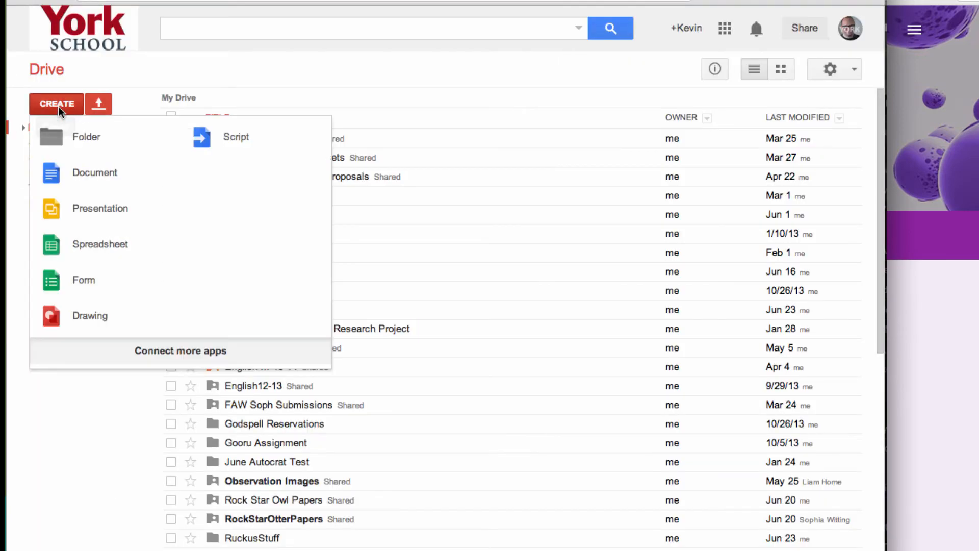
click(62, 182)
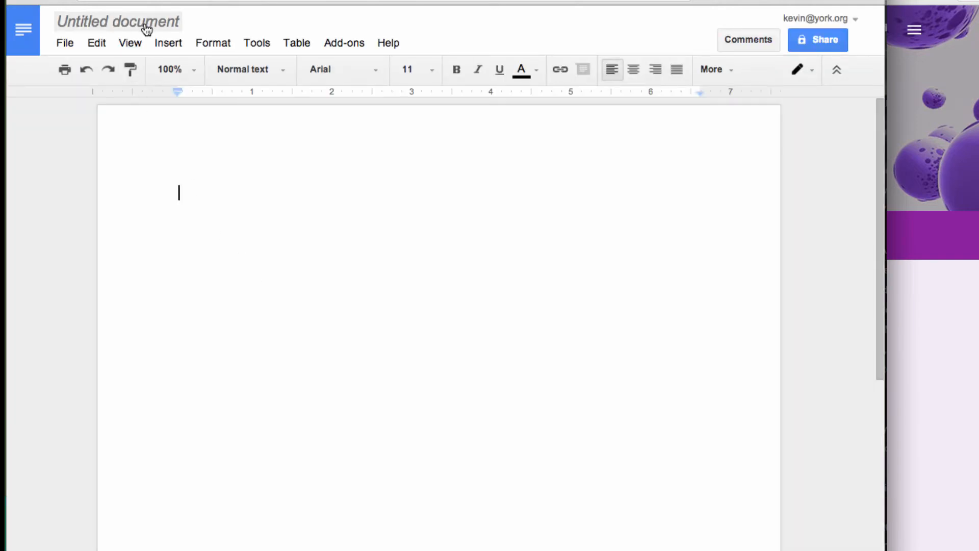
click(146, 29)
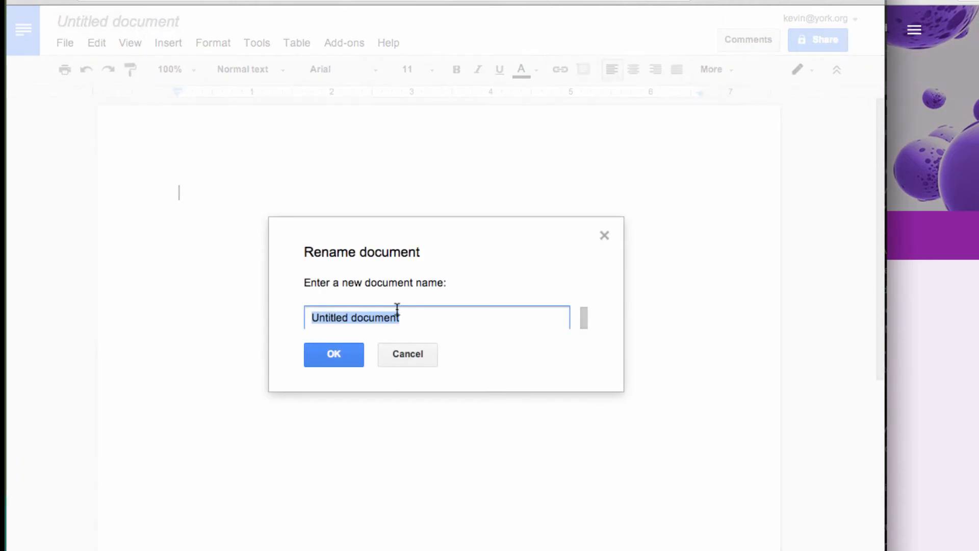
text(P)
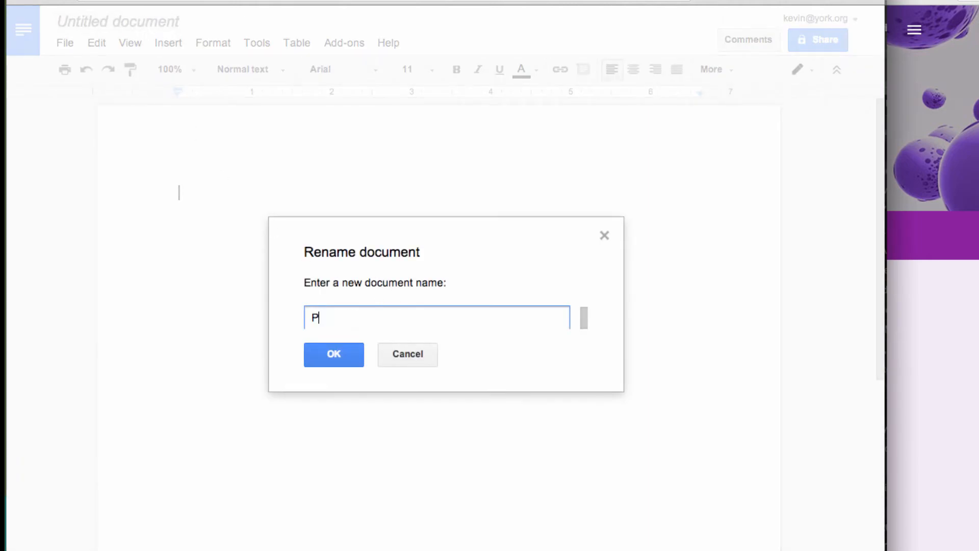
text(rogramming Hist)
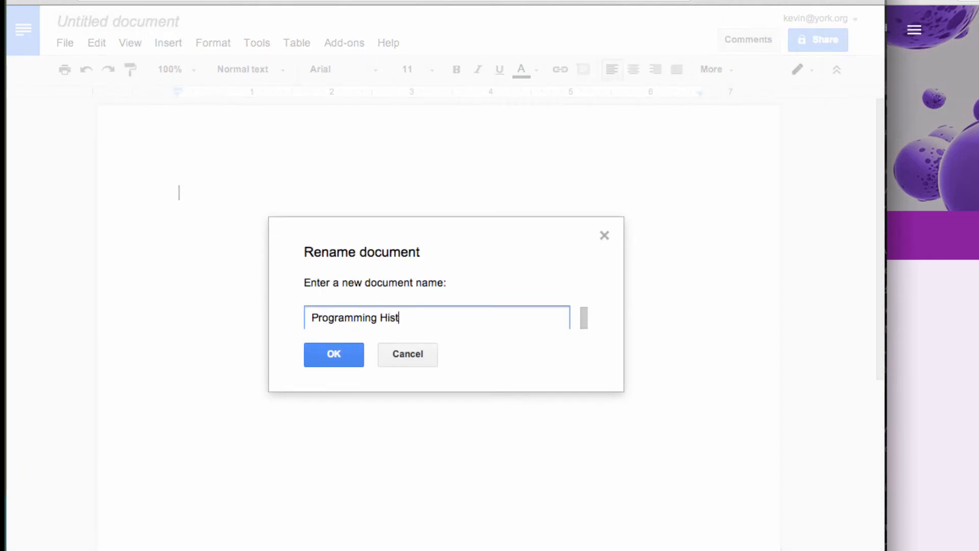
text(ory Template)
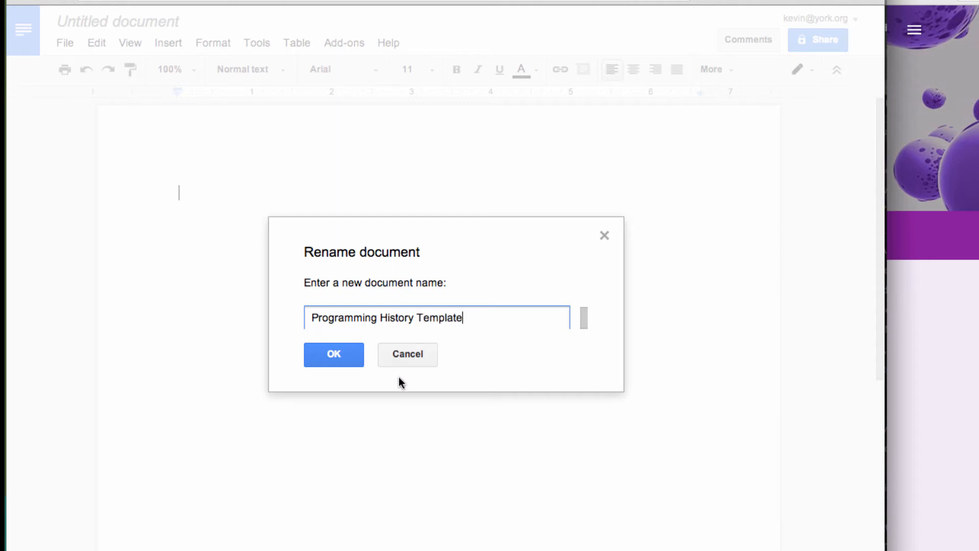
click(339, 357)
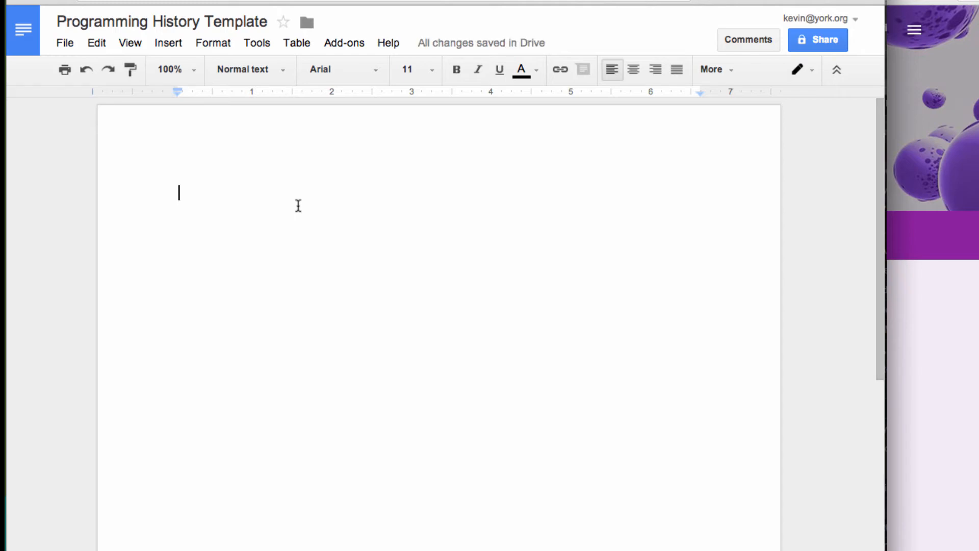
Step: Write "This is informal. Just do a little research, and write about an interesting programmer." in the template document
text(This is informal)
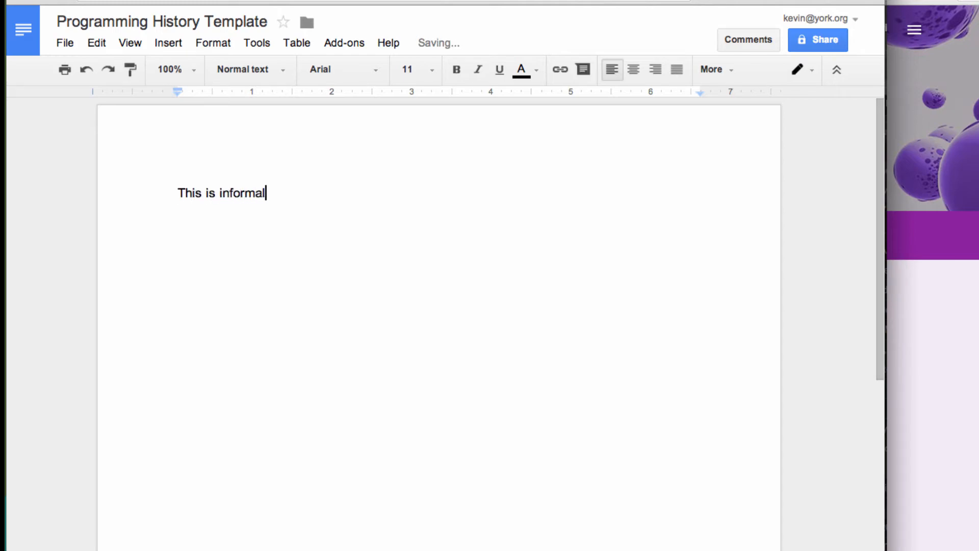
text(. Just do a little research)
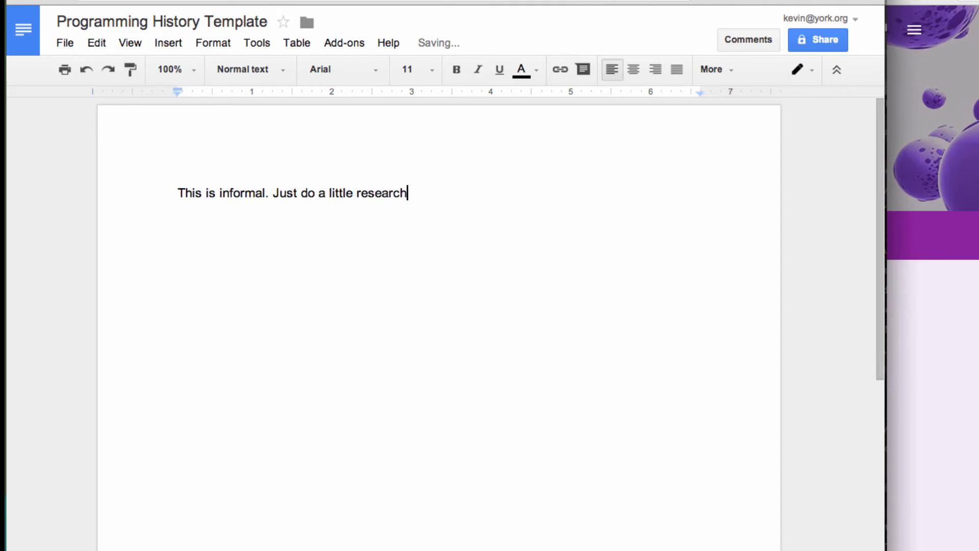
text(, and write about an )
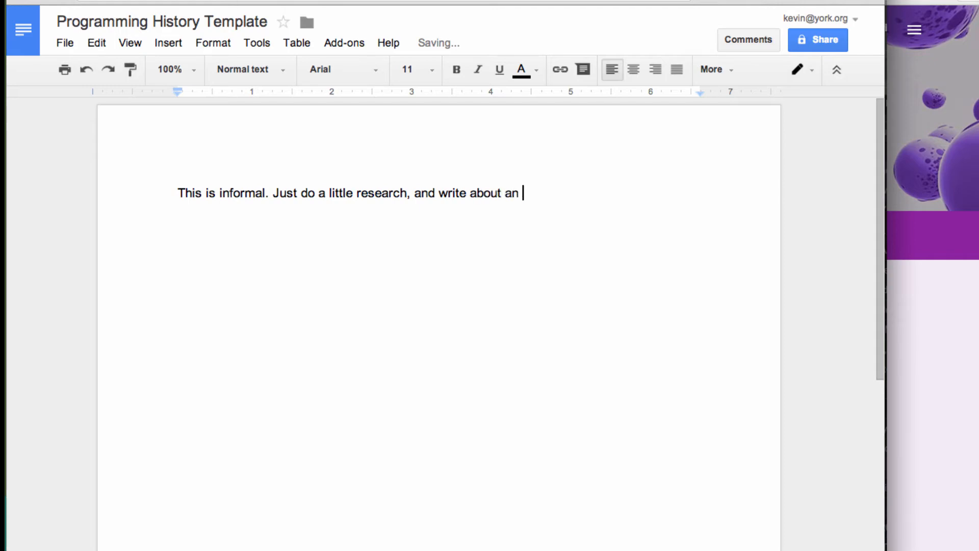
text(interesting progr)
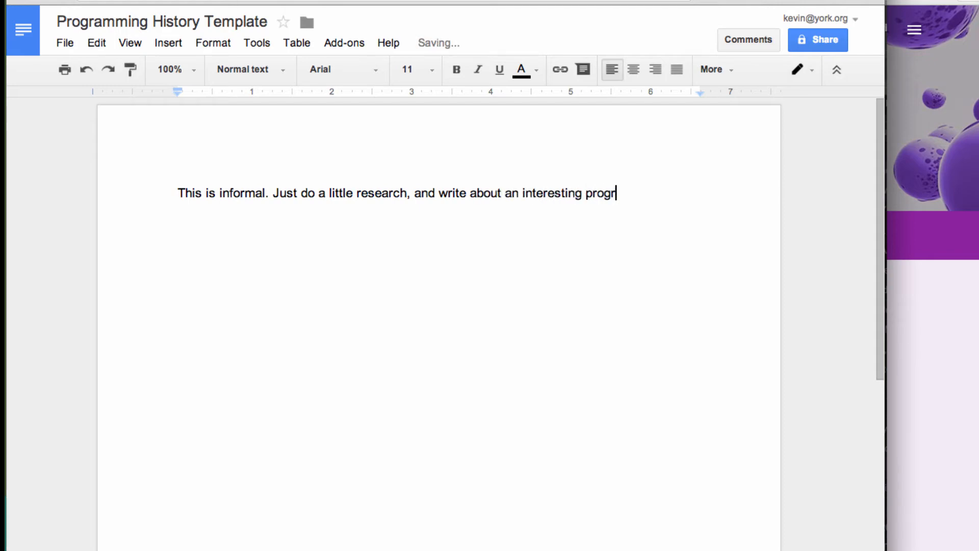
text(ammer.)
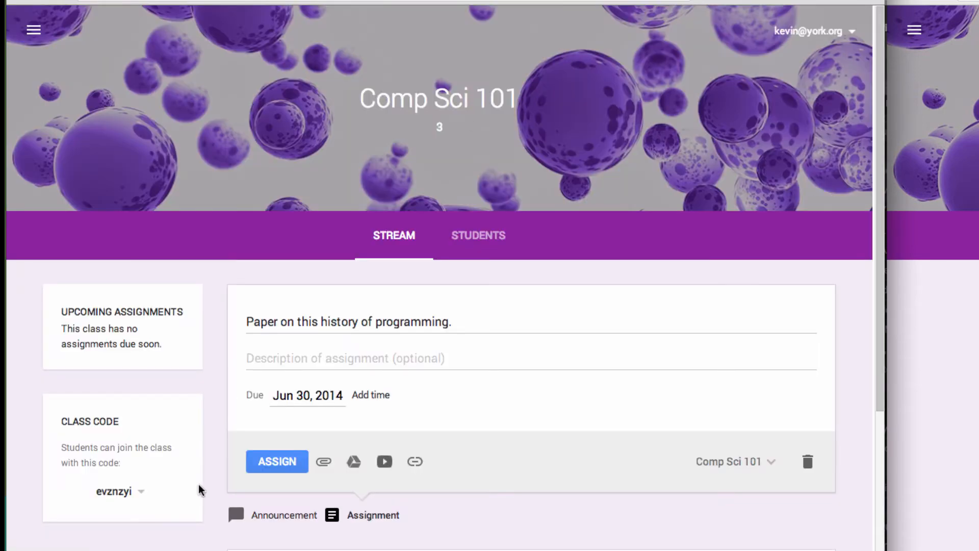
Step: Back in Classroom, attach Programming History Template from Drive to the assignment and set it to Make a copy for each student
click(353, 464)
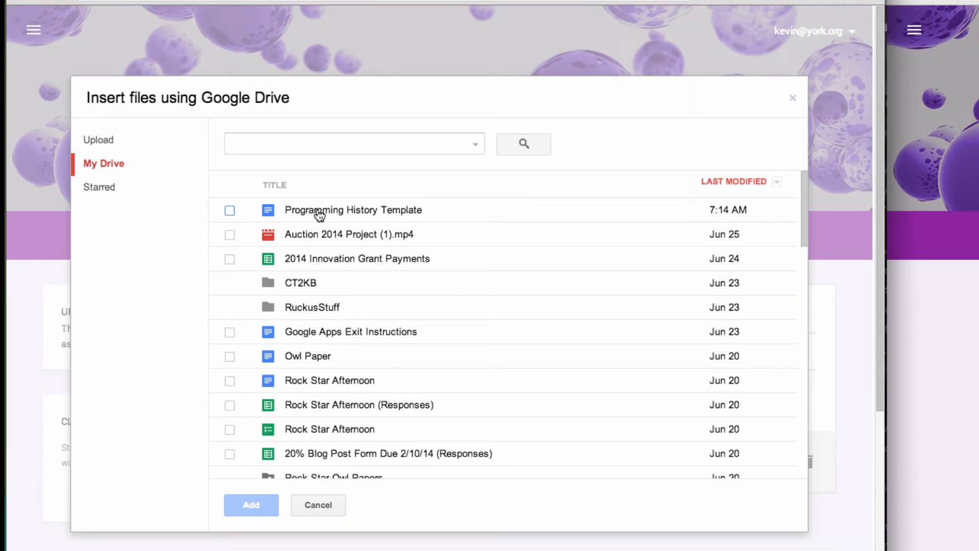
click(229, 211)
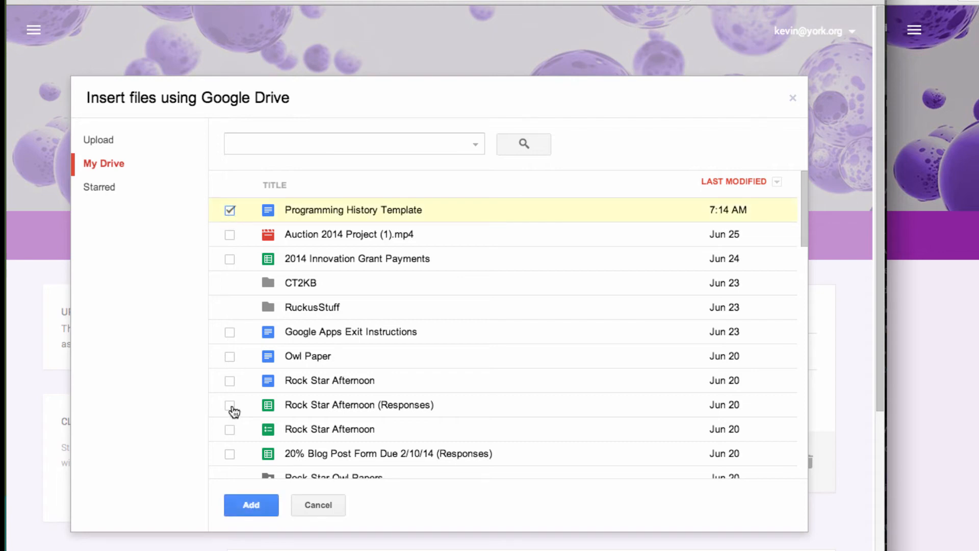
click(252, 505)
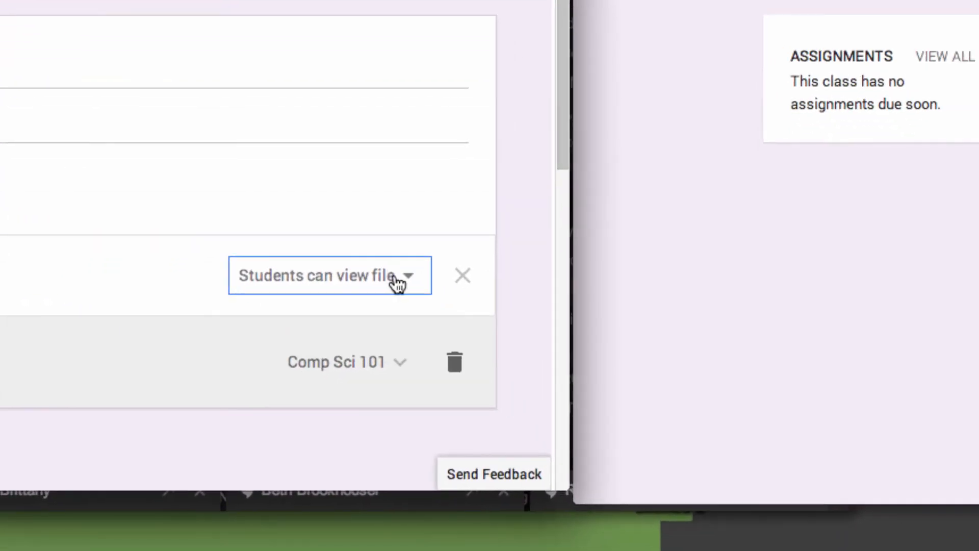
click(398, 282)
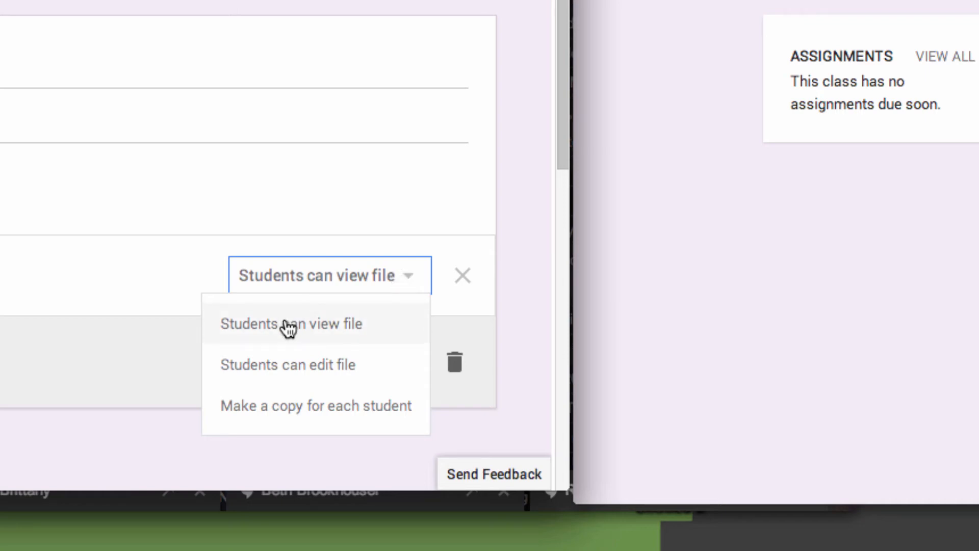
click(295, 416)
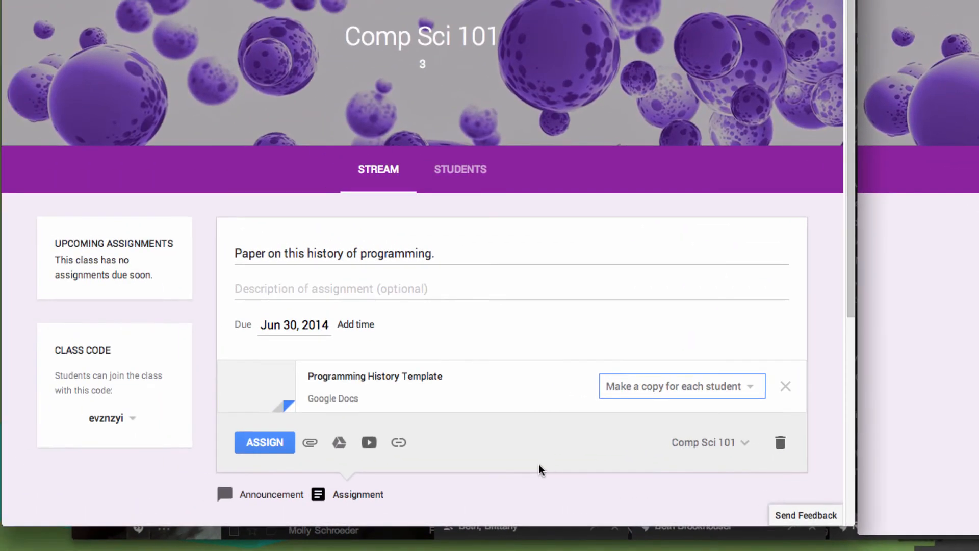
Step: Assign the paper to the Comp Sci 101 class and load the new post in the student's class stream
click(264, 449)
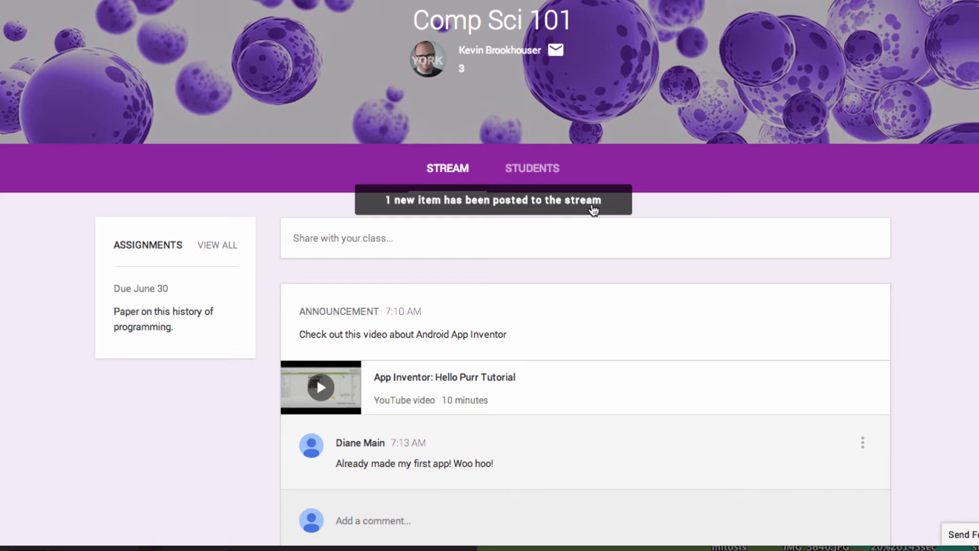
scroll(246, 335, down, 1)
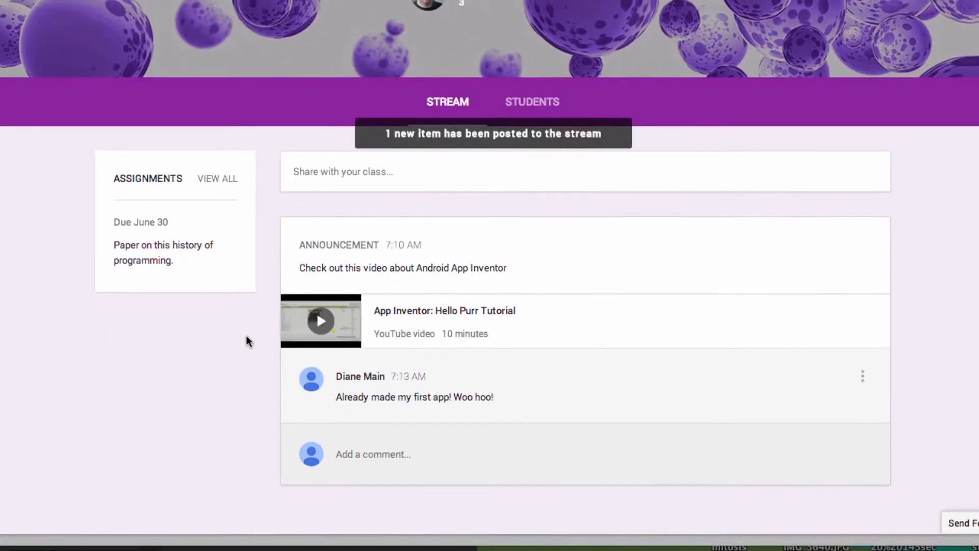
click(425, 146)
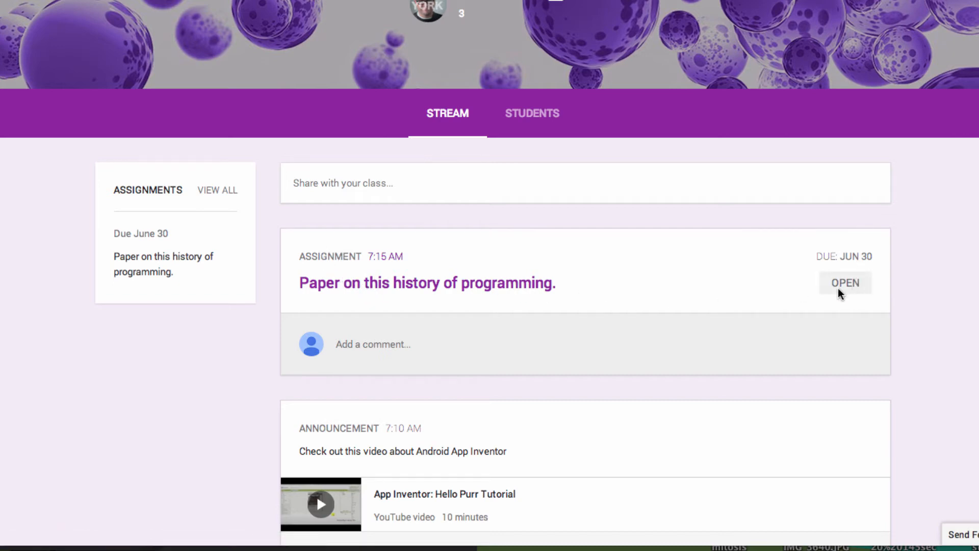
Step: As the student, post a comment on the assignment thanking the teacher by name for it
click(404, 348)
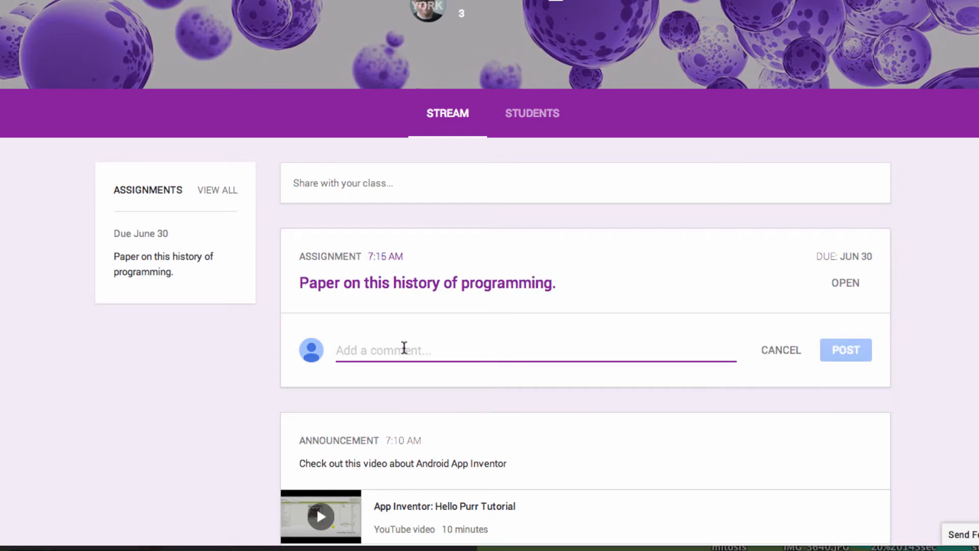
text(Thanks for the assi)
key(BackSpace)
key(BackSpace)
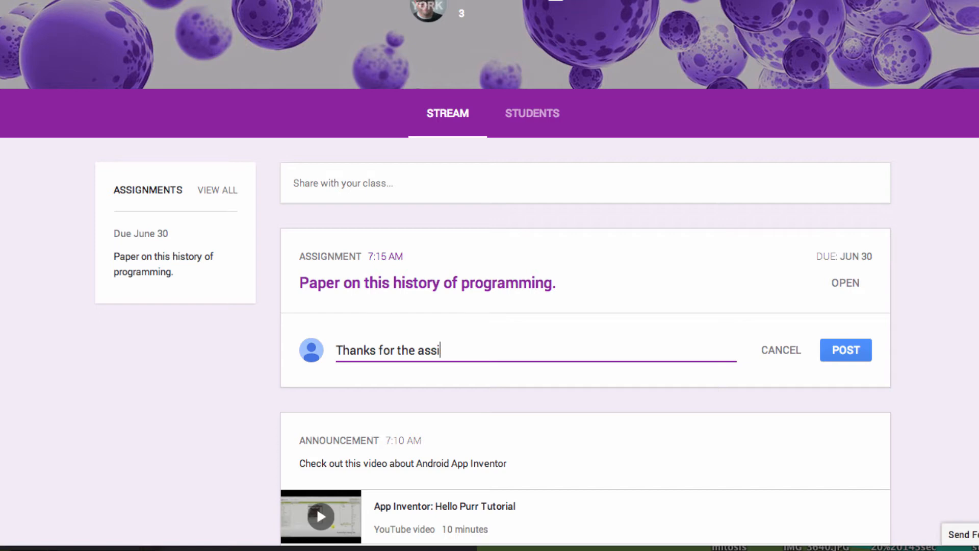
text(gnment, Mr. Brookhouser.)
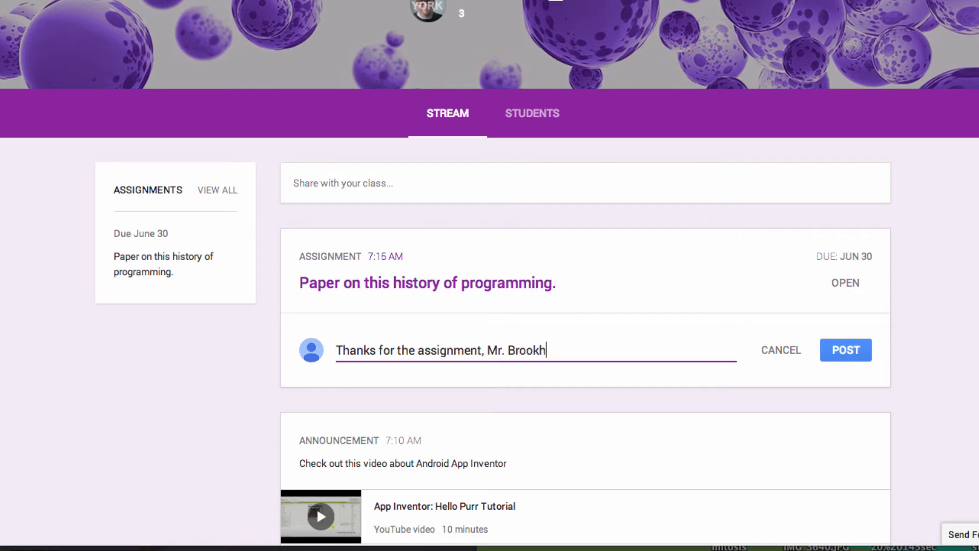
click(839, 351)
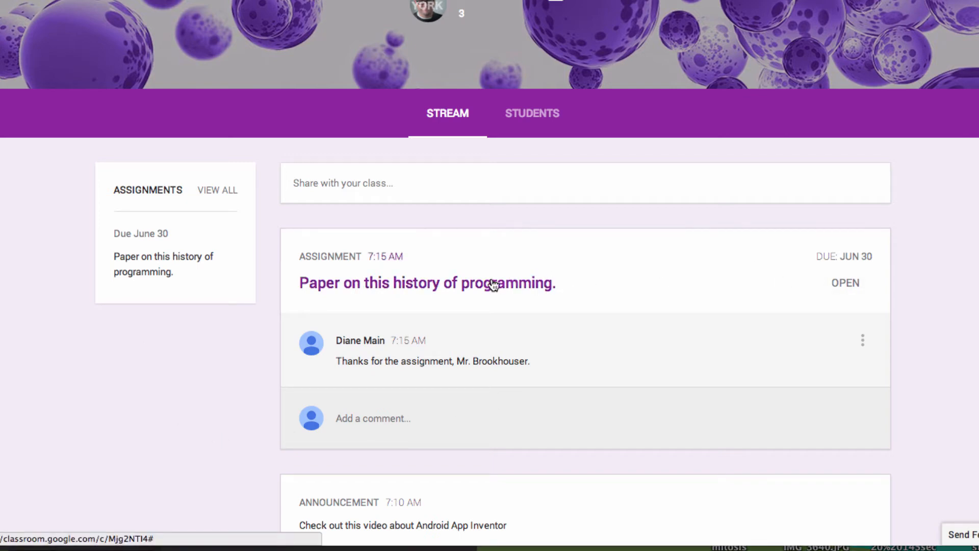
Step: Open the student's copy of the template from the assignment, add "Here is my great paper." below the instructions and turn it in
click(433, 287)
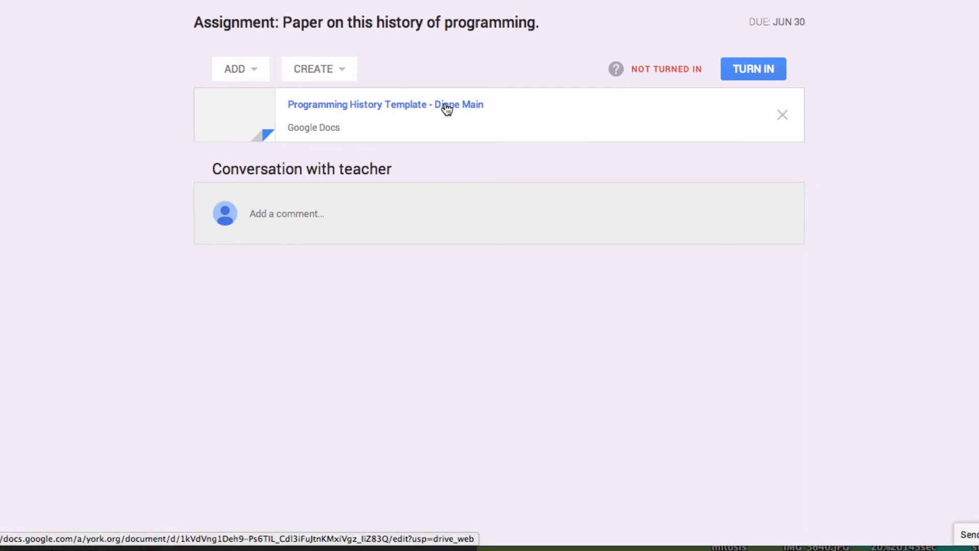
click(375, 105)
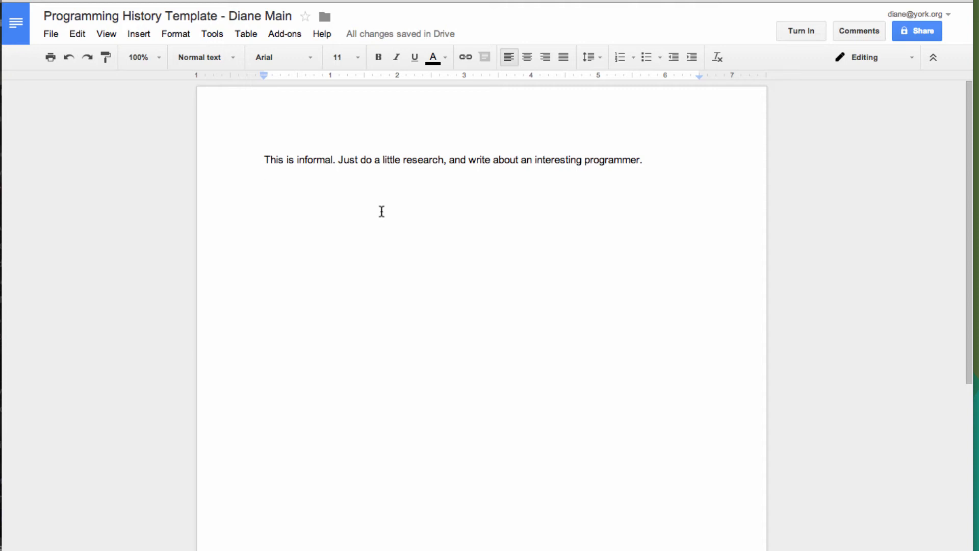
text(Here is my gr)
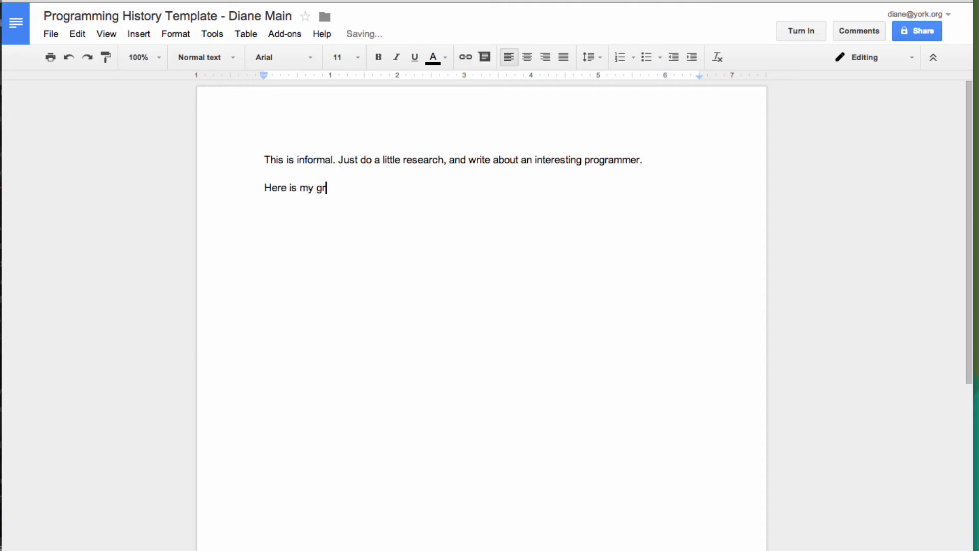
text(eat paper.)
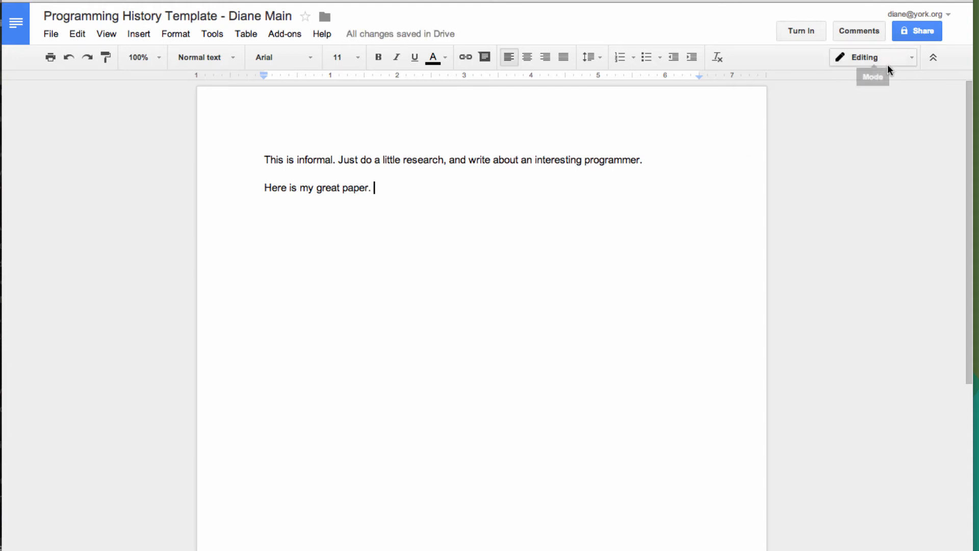
click(906, 65)
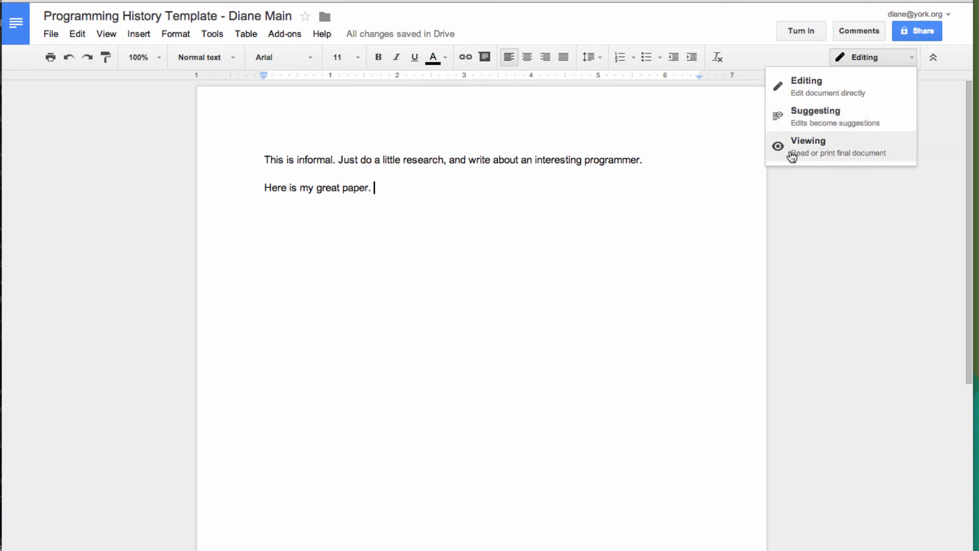
click(805, 54)
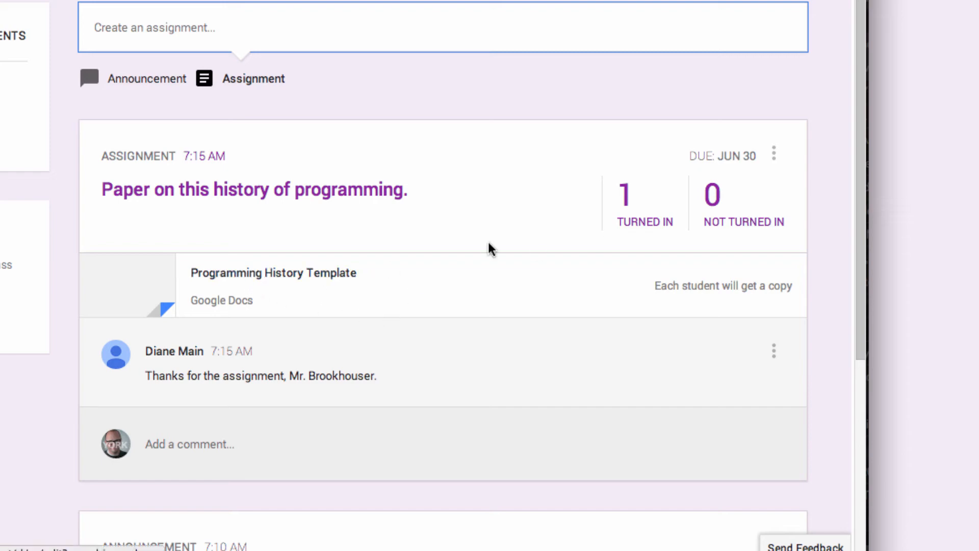
Step: As the teacher, select the student's turned-in submission and open its document for editing from the assignment's Drive folder
click(622, 218)
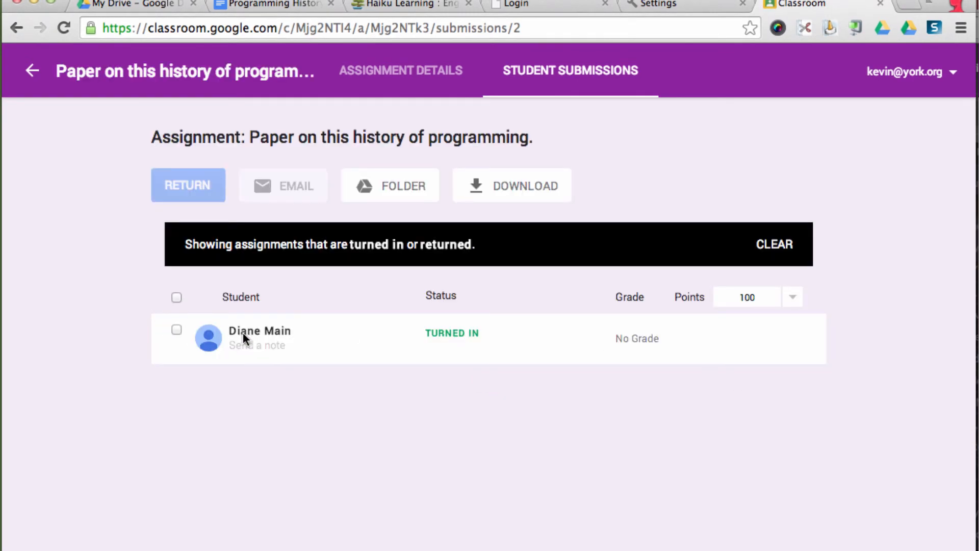
click(249, 329)
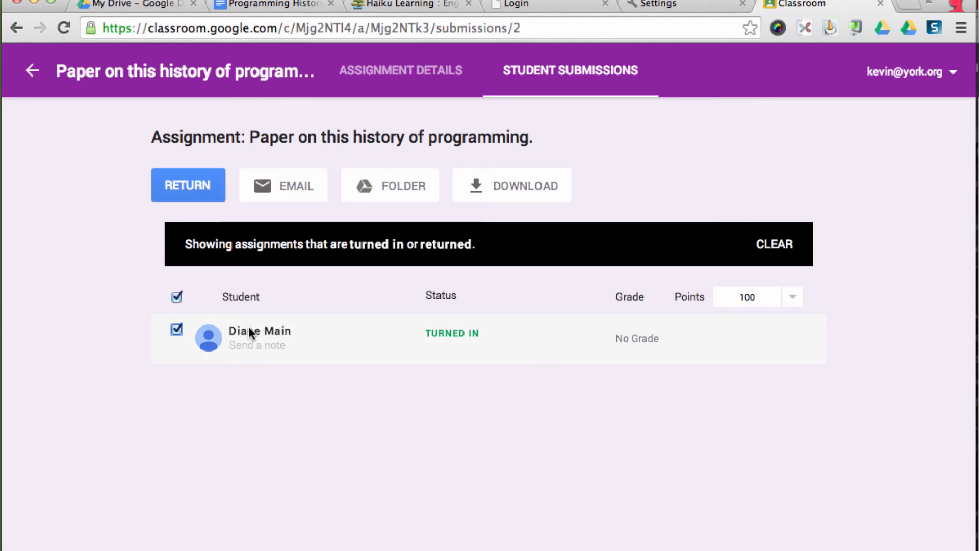
click(377, 181)
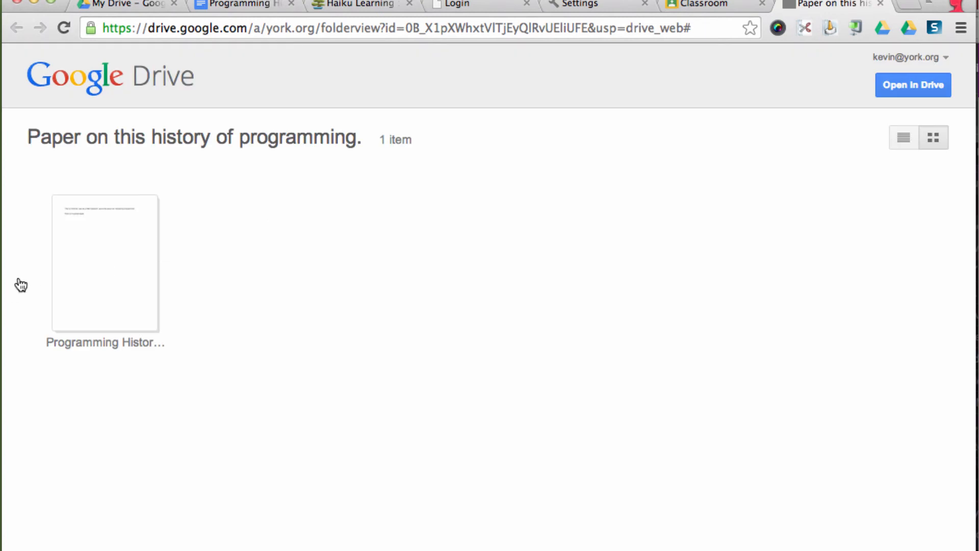
click(122, 250)
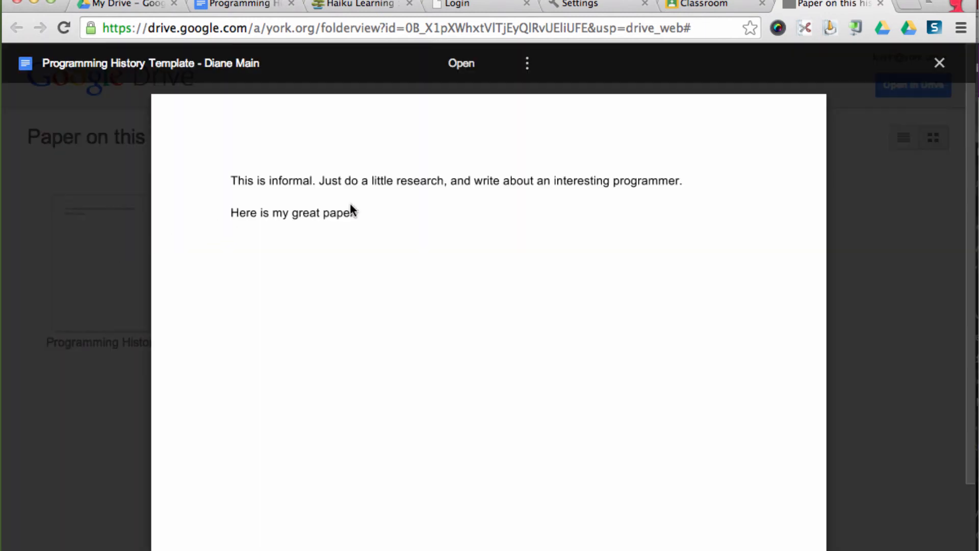
click(465, 63)
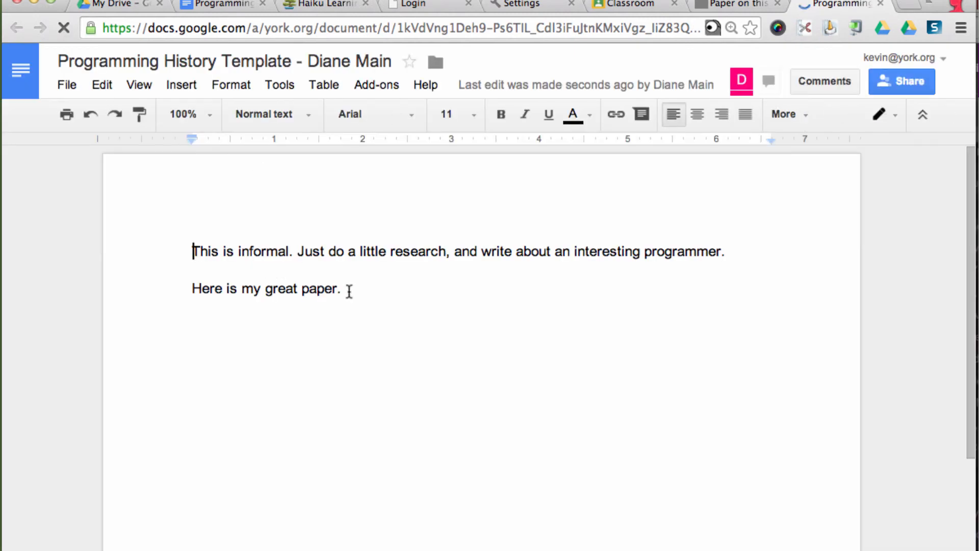
Step: Add the comment "Great work!" to the word "paper" in the student's document, and return to the student submissions
click(317, 288)
key(super+alt+m)
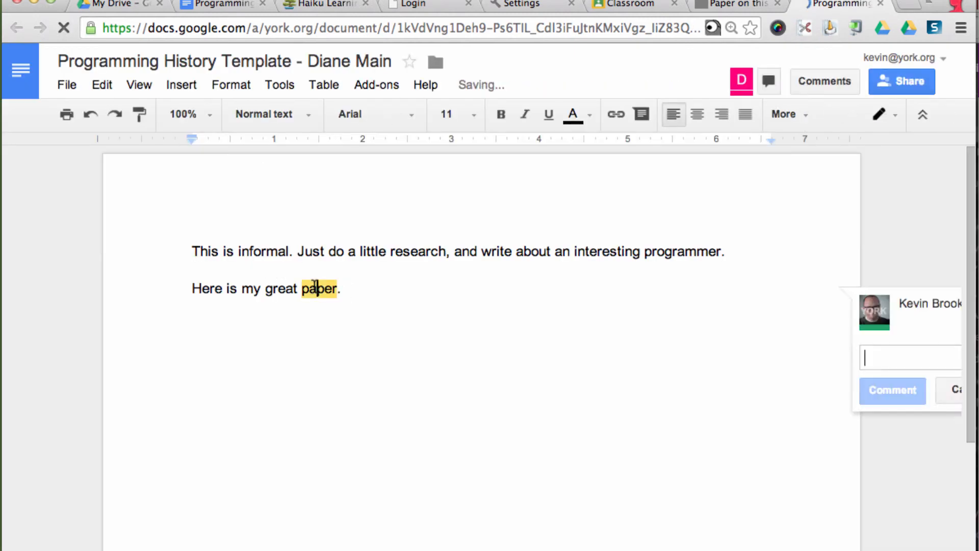
text(Great work!)
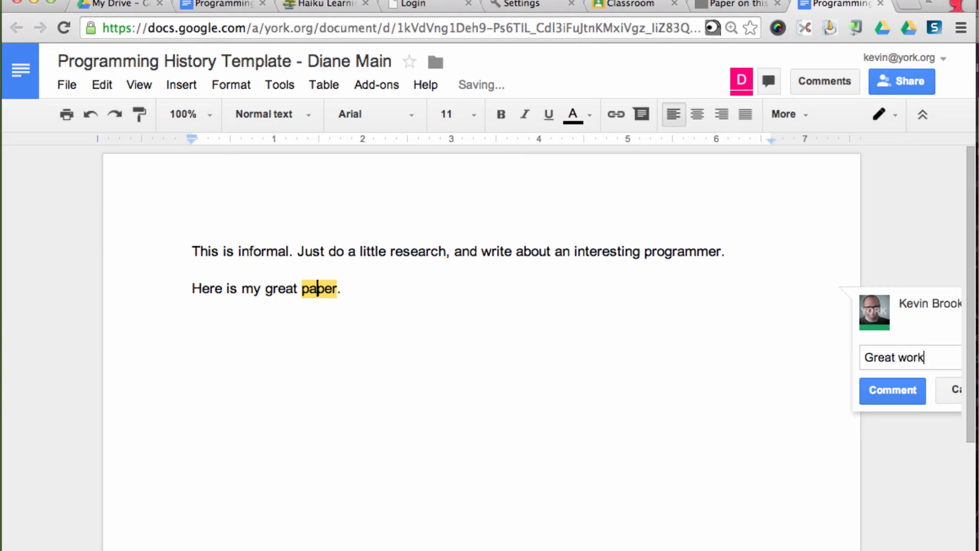
click(893, 392)
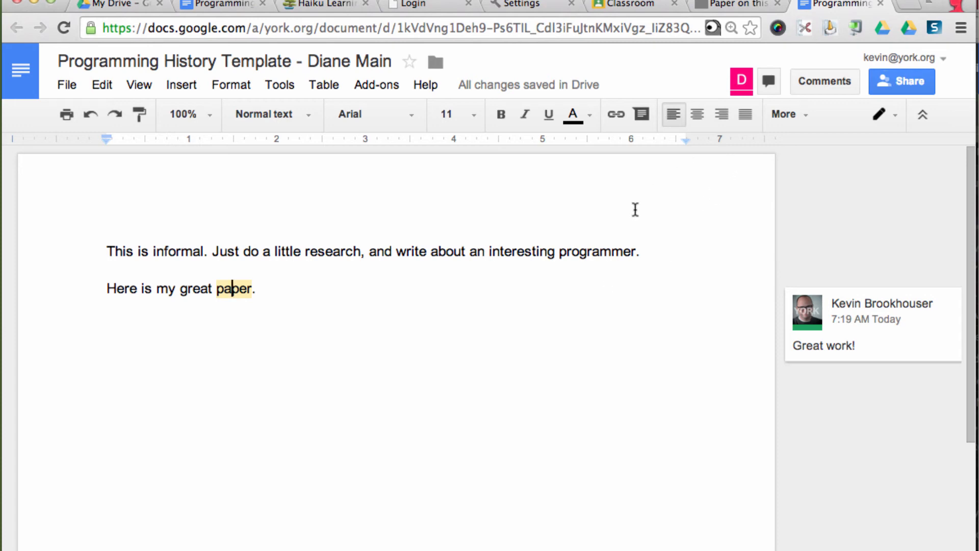
click(881, 3)
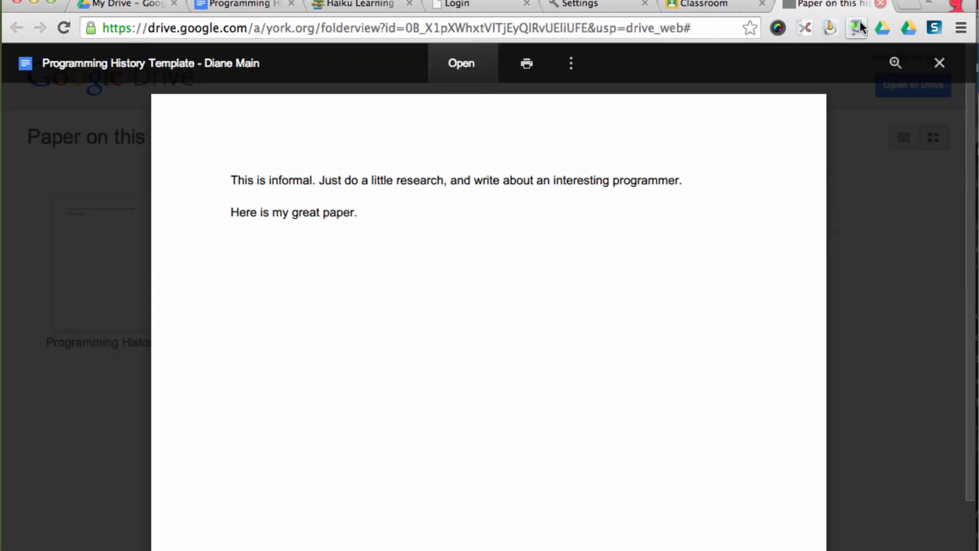
click(881, 3)
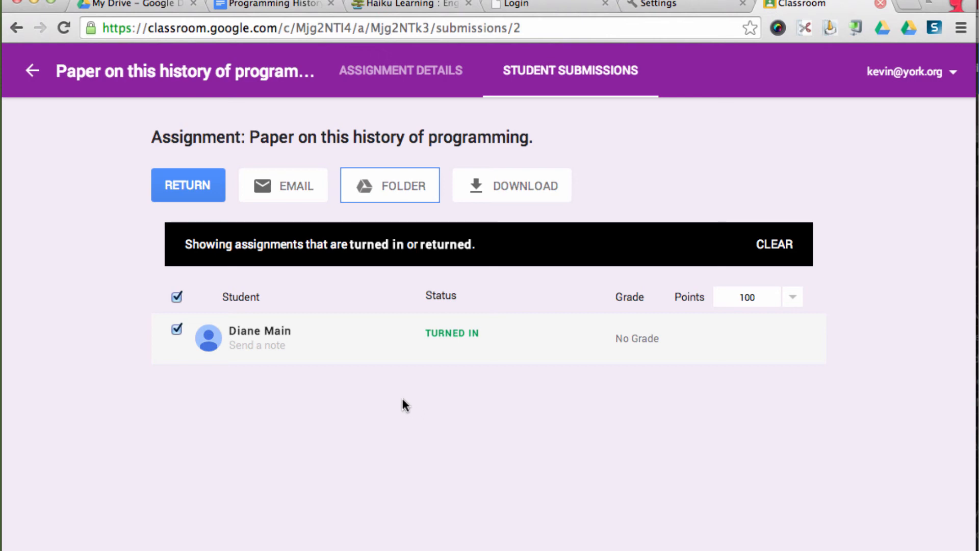
Step: Give the student's submission a grade of 95 out of 100
click(627, 337)
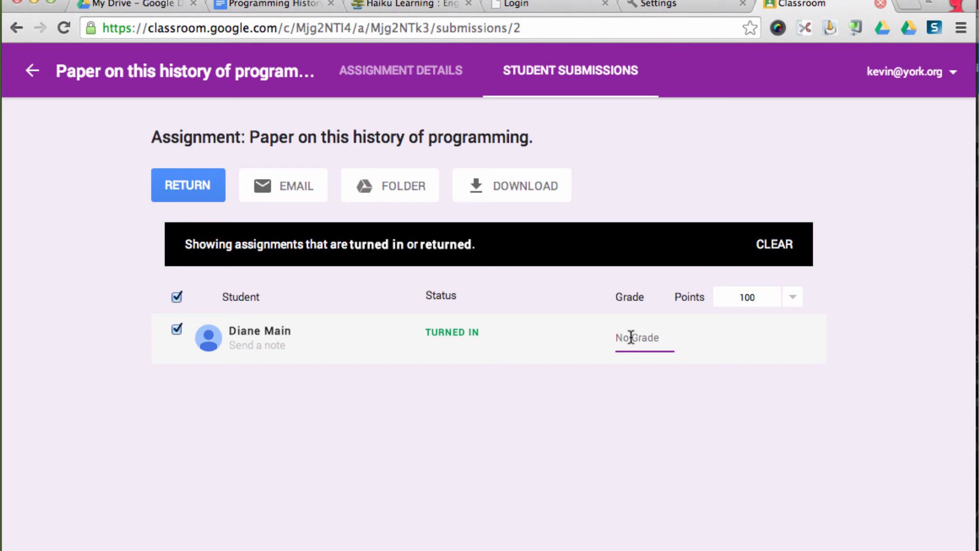
text(95)
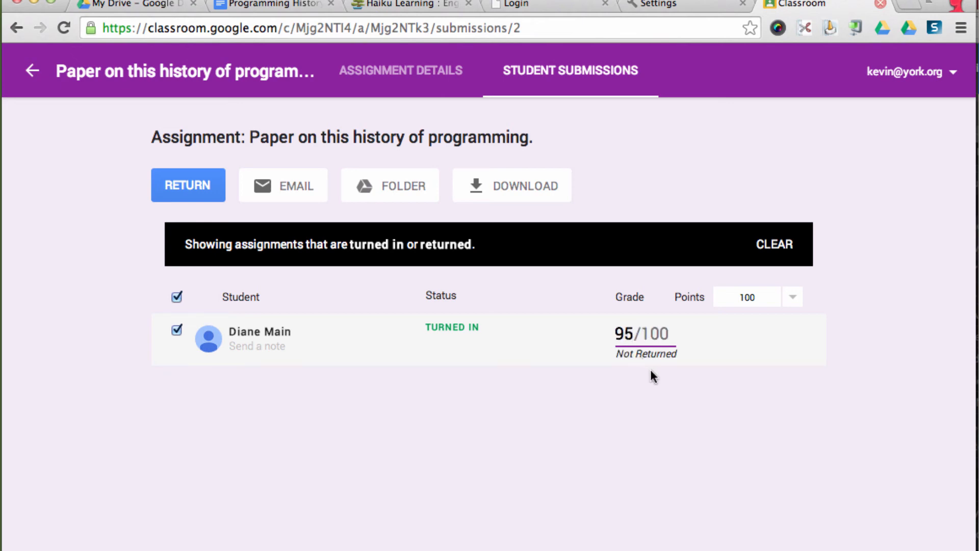
click(655, 385)
Step: Return the graded assignment to the student with the note "See my comments in the paper. Nice work!"
click(175, 190)
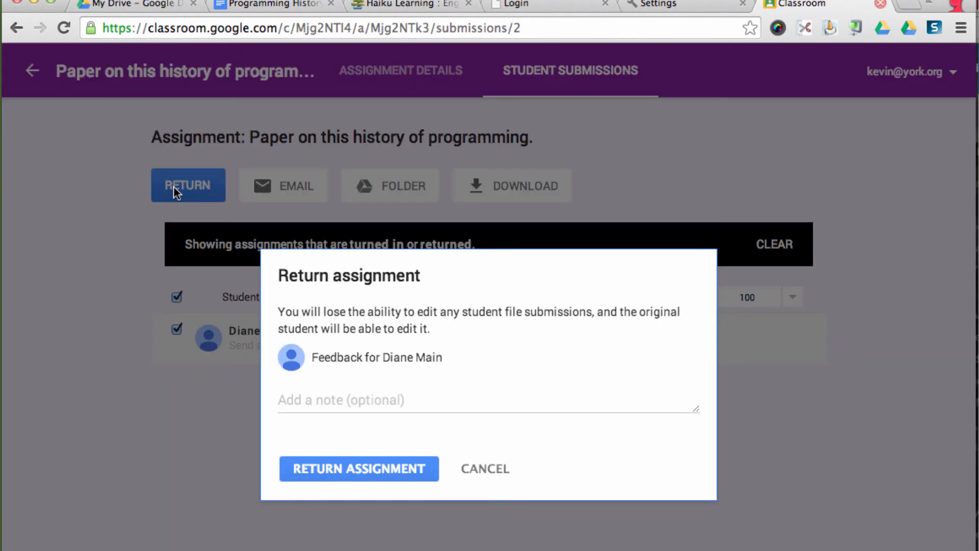
click(358, 399)
text(See)
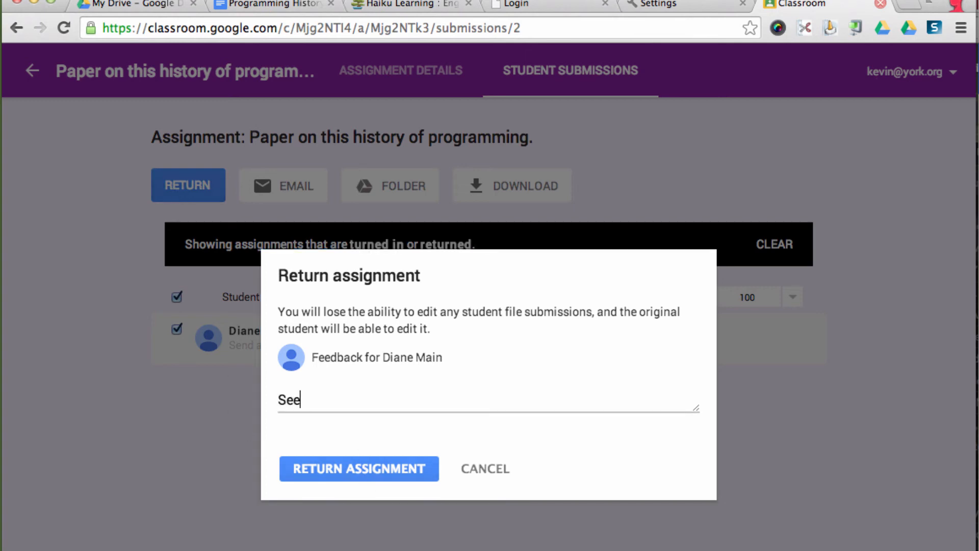
text( my comments in)
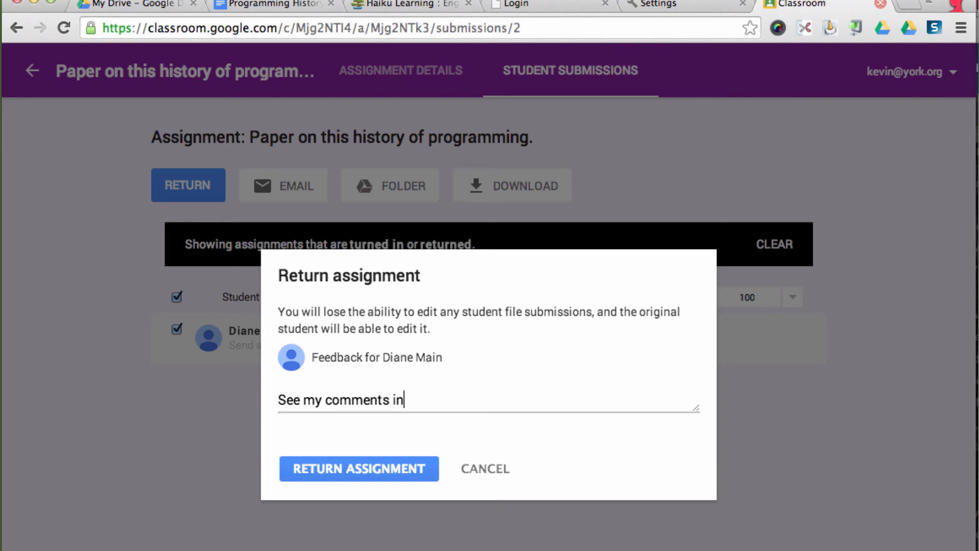
text( the paper. Nice work!)
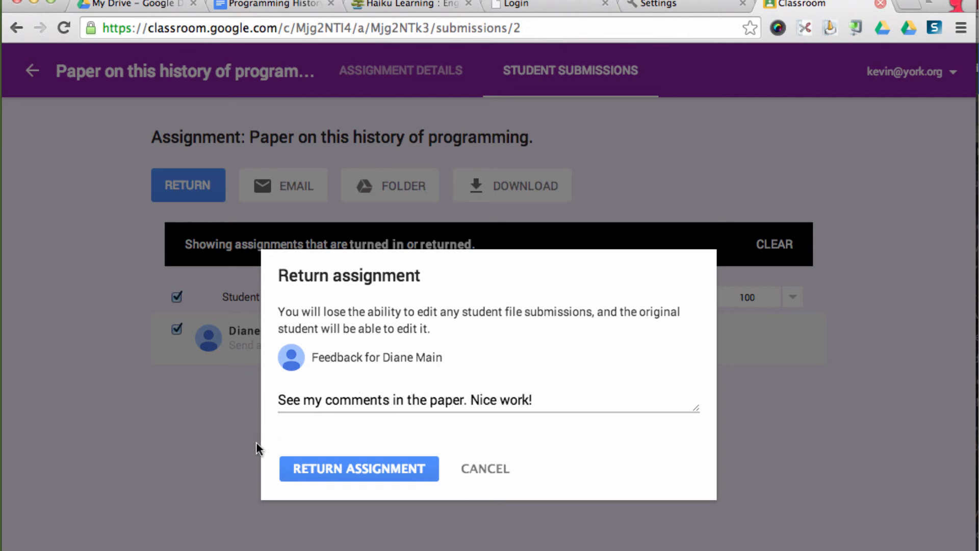
click(315, 464)
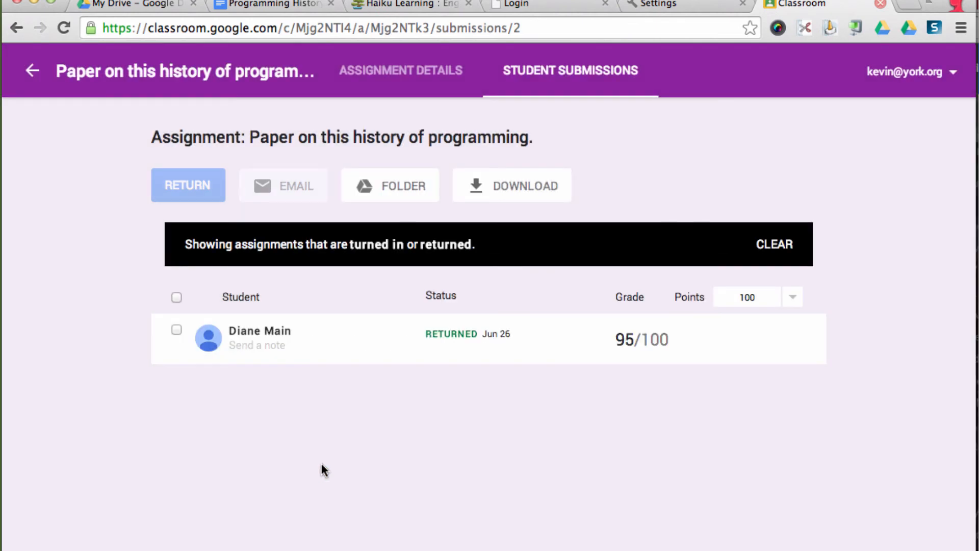
Step: Switch to the student's browser, check the returned assignment's grade and note, and reopen the attached paper
key(ctrl+Right)
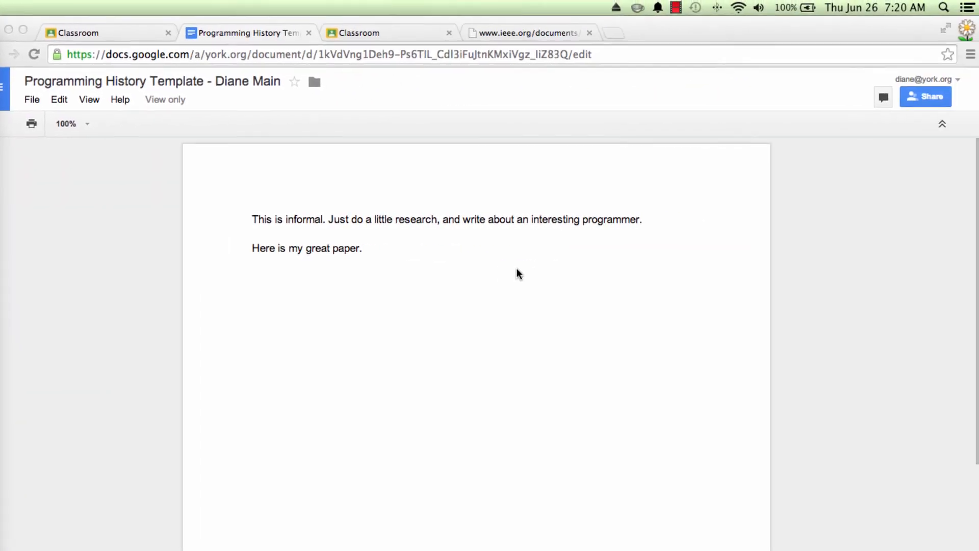
click(299, 33)
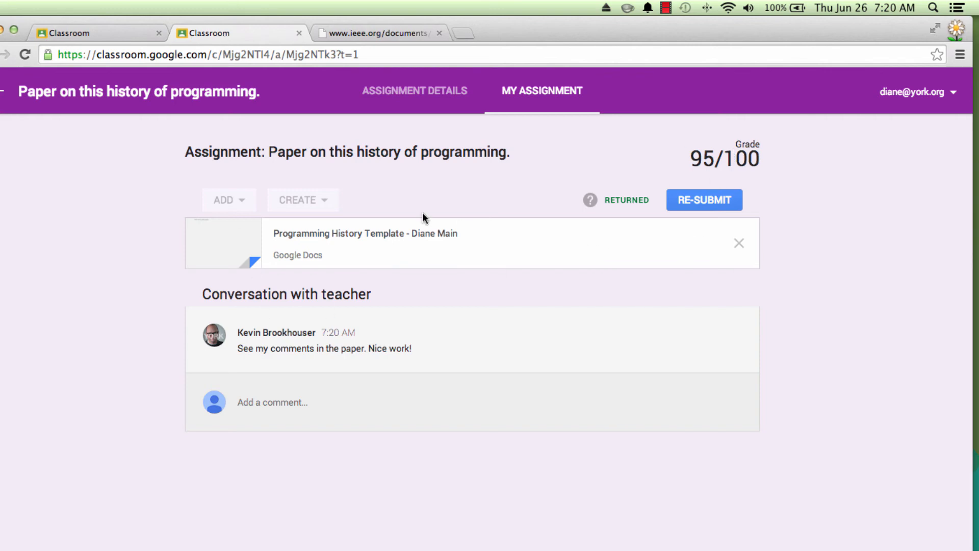
click(351, 235)
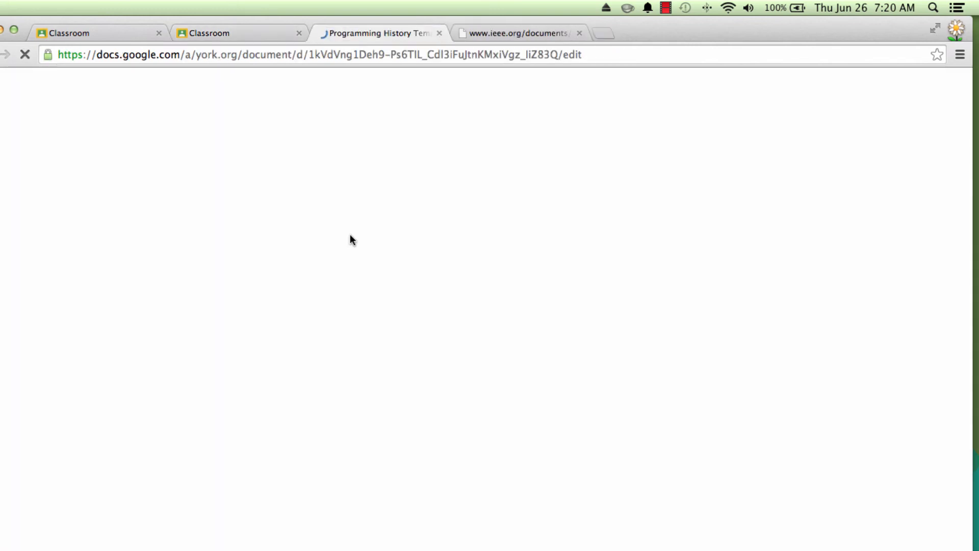
mouse_move(752, 306)
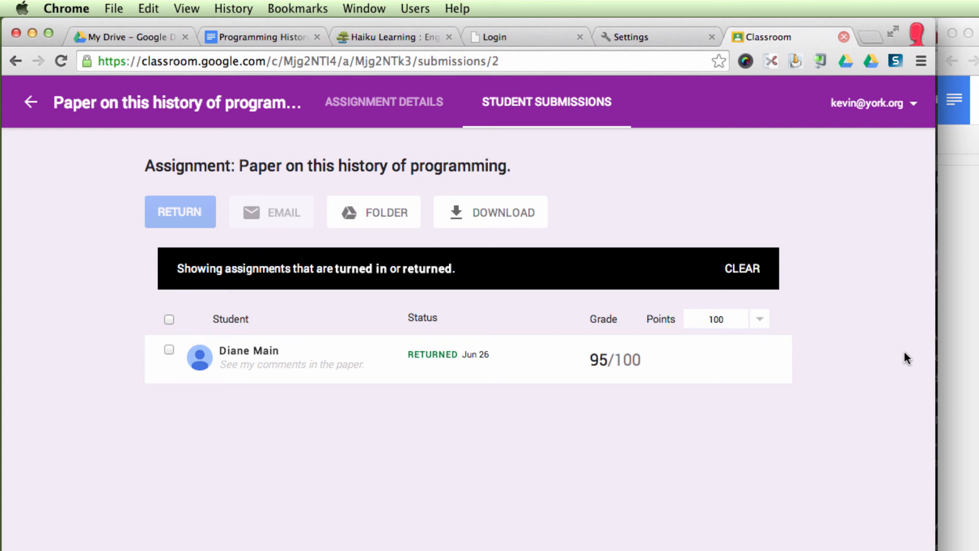
key(super+grave)
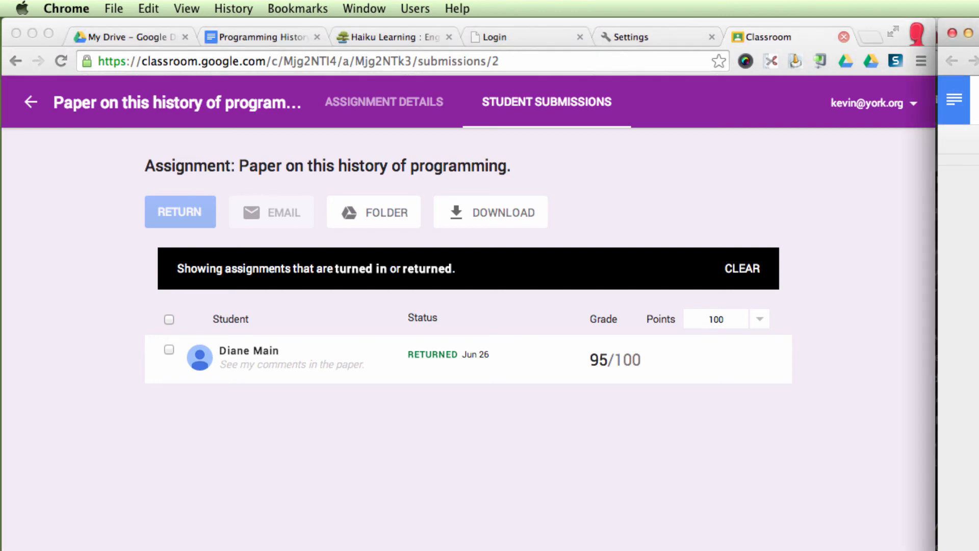
click(540, 442)
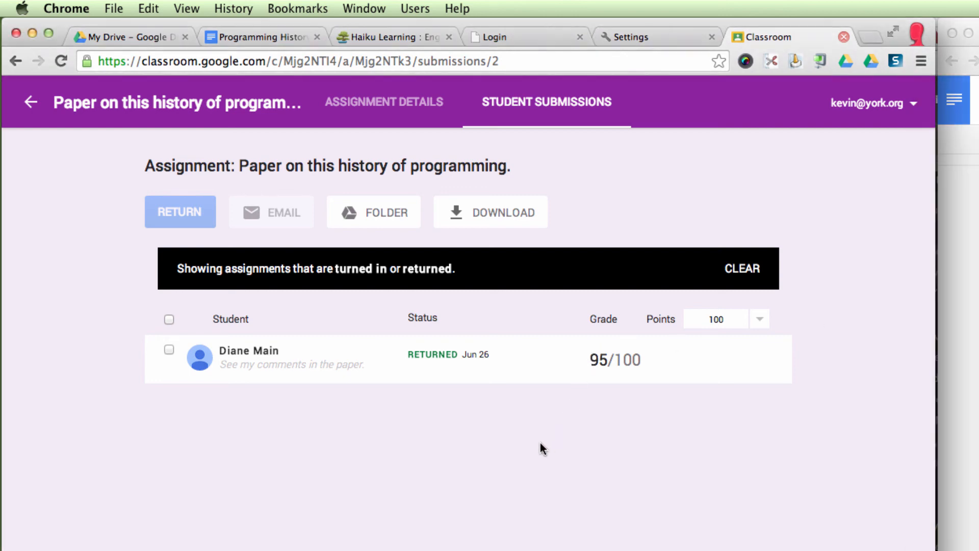